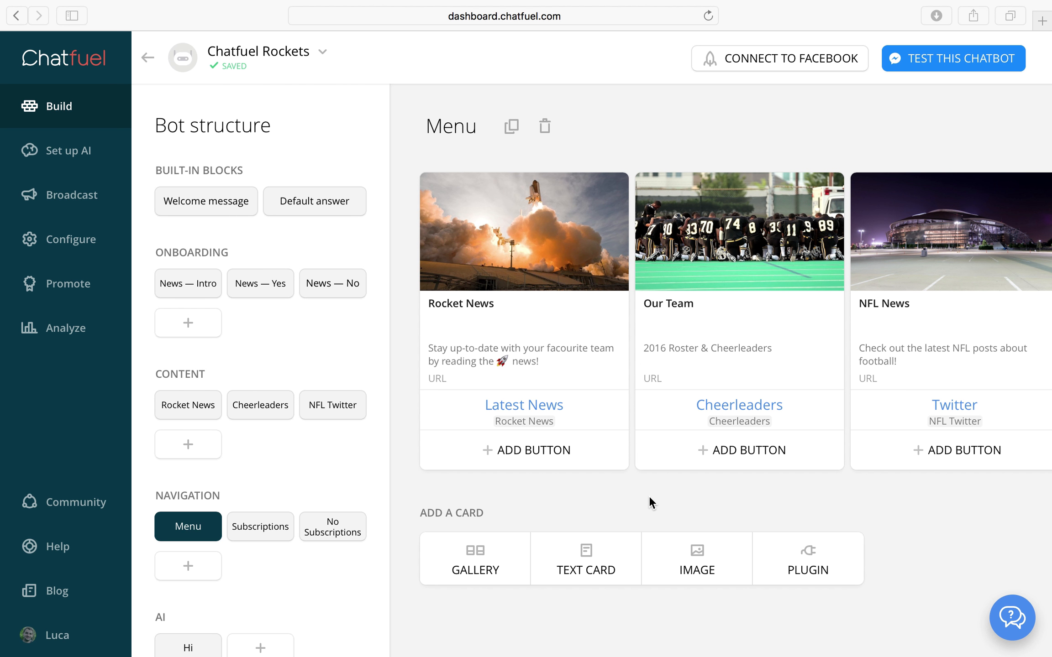
# Add a block named Roster to the Content group and insert a Zapier plugin card in it.
pyautogui.scroll(-3, 179, 368)
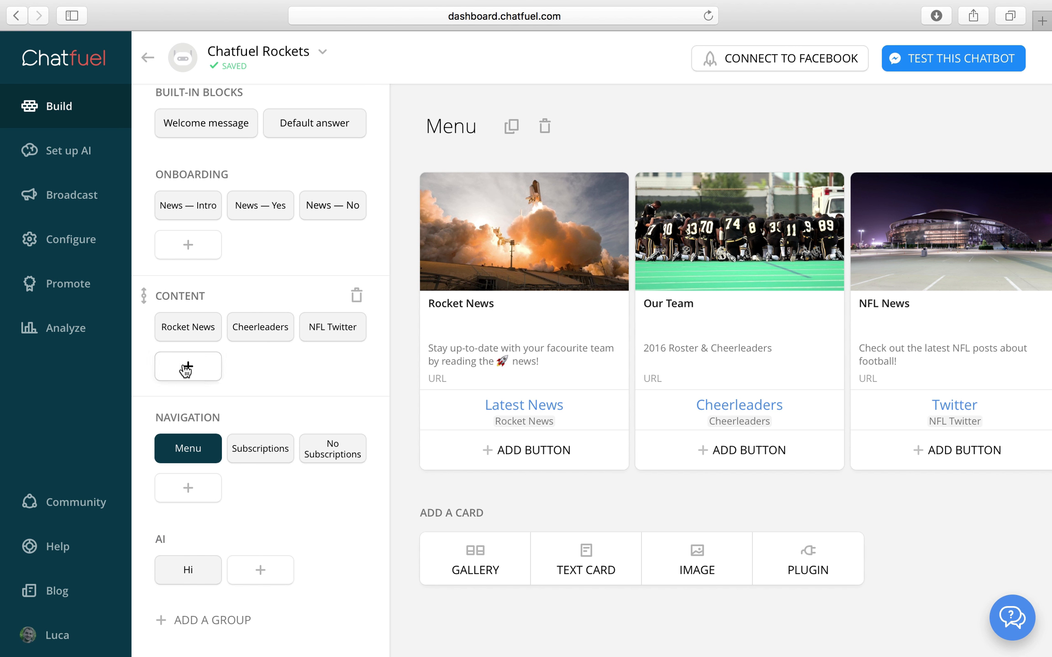
pyautogui.click(187, 367)
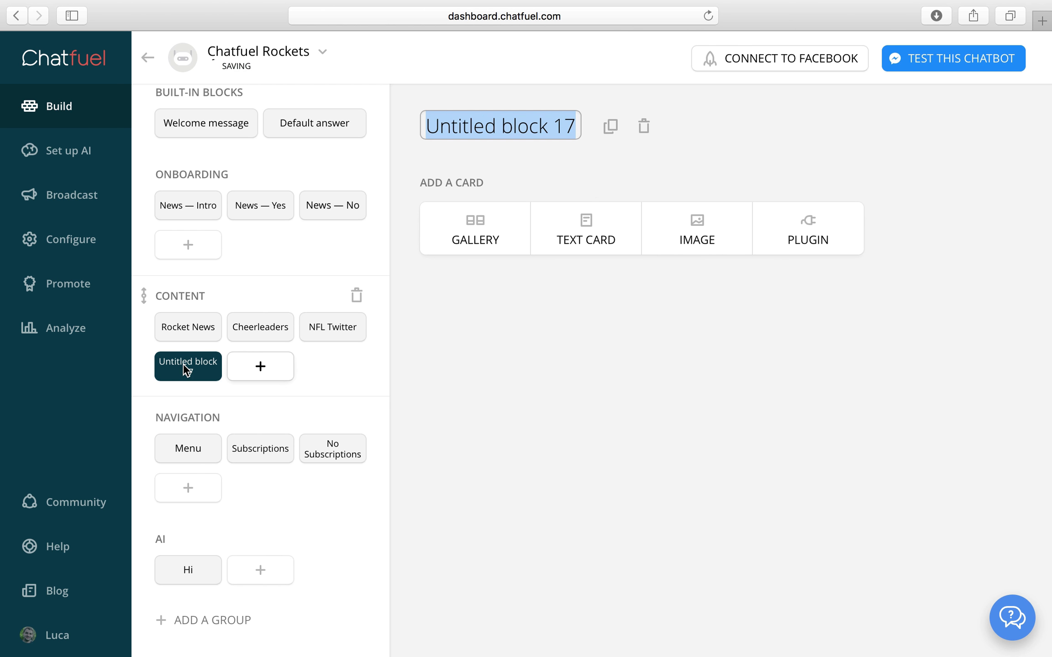
pyautogui.write('Roster')
pyautogui.press('Return')
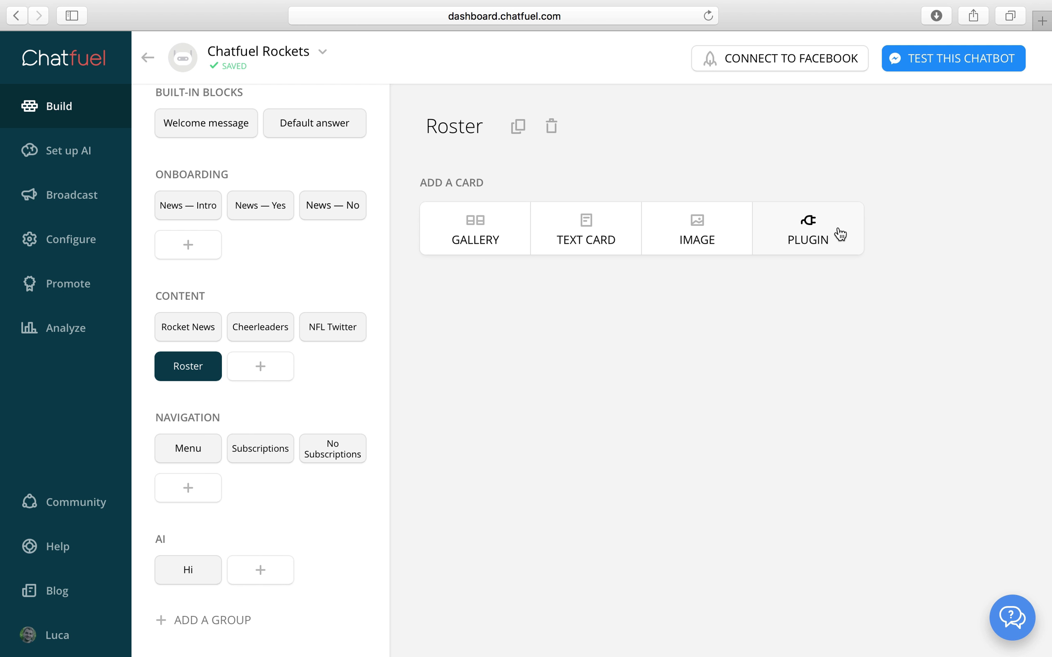
pyautogui.click(817, 246)
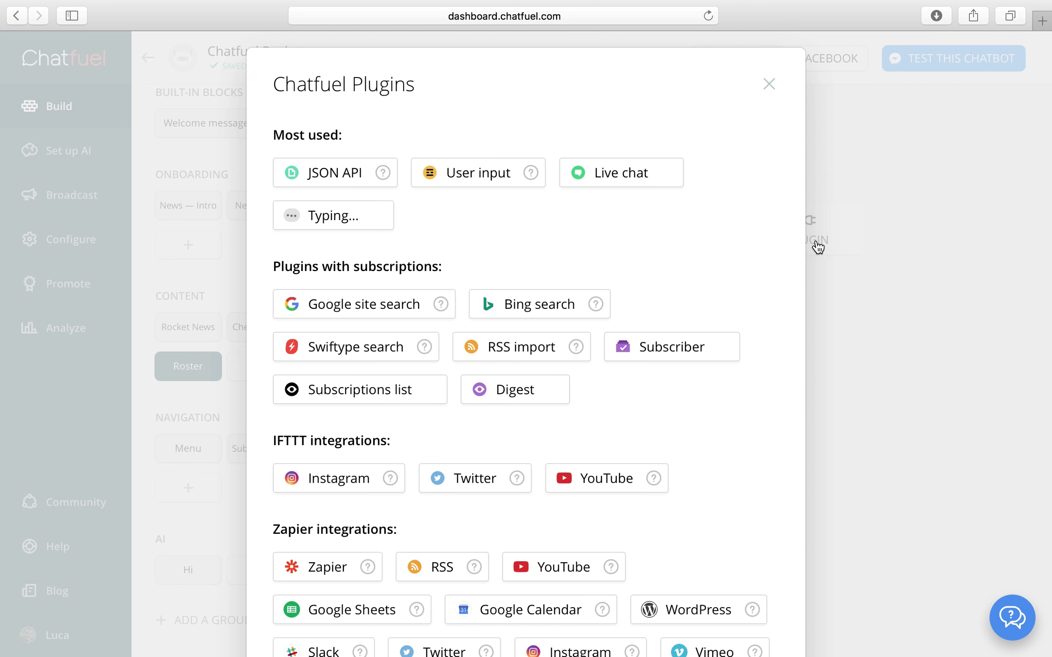
pyautogui.click(347, 567)
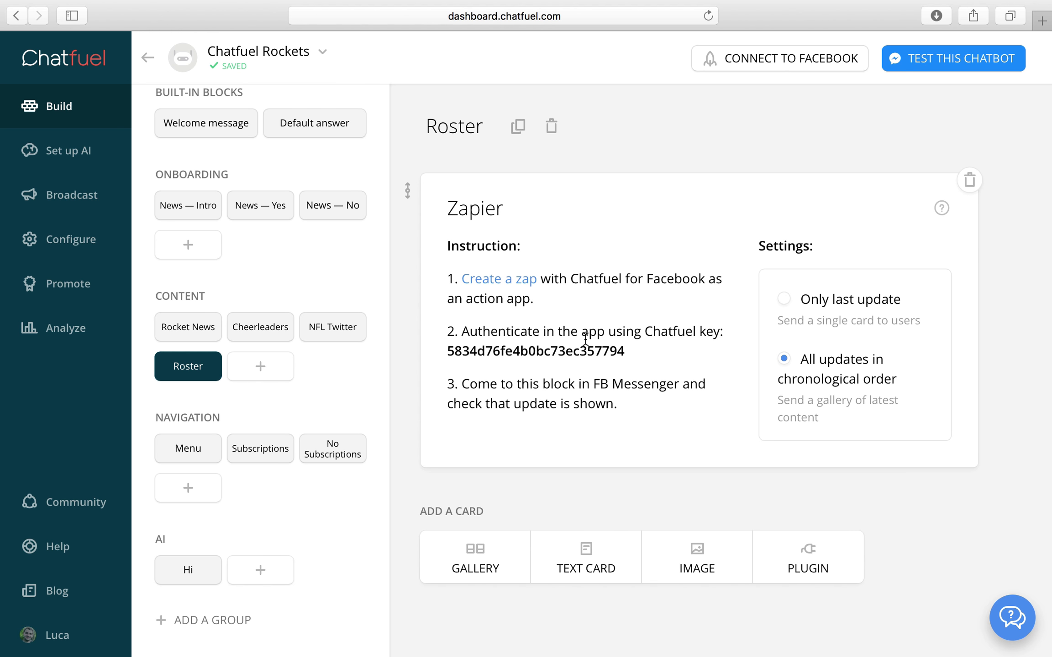
# Create a zap from the Zapier card, using the Google Sheets trigger Updated Spreadsheet Row.
pyautogui.click(483, 278)
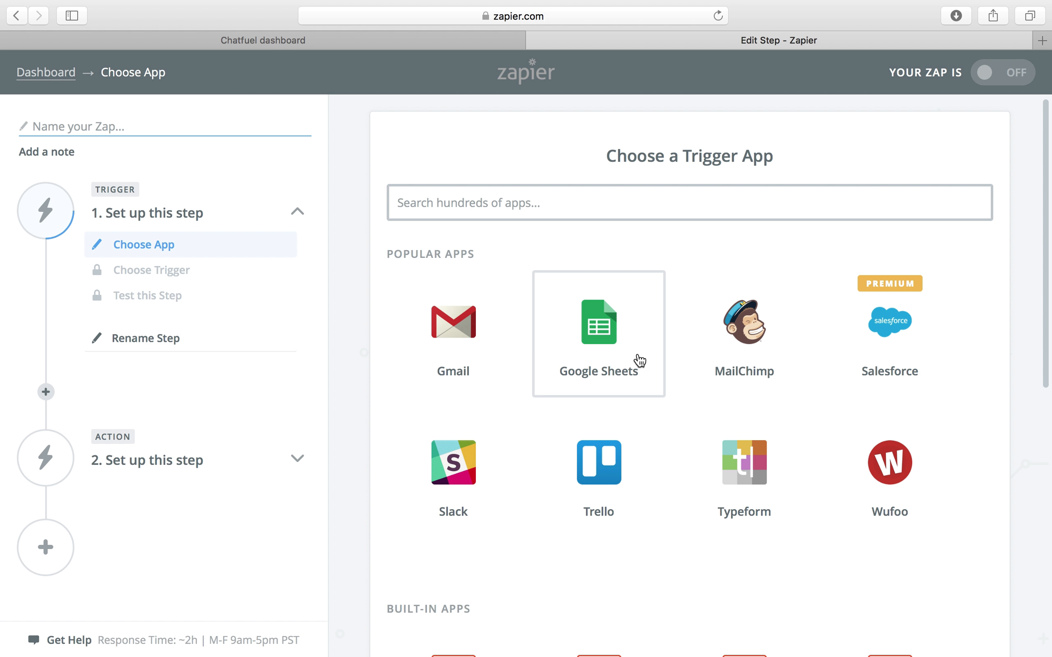
pyautogui.click(622, 350)
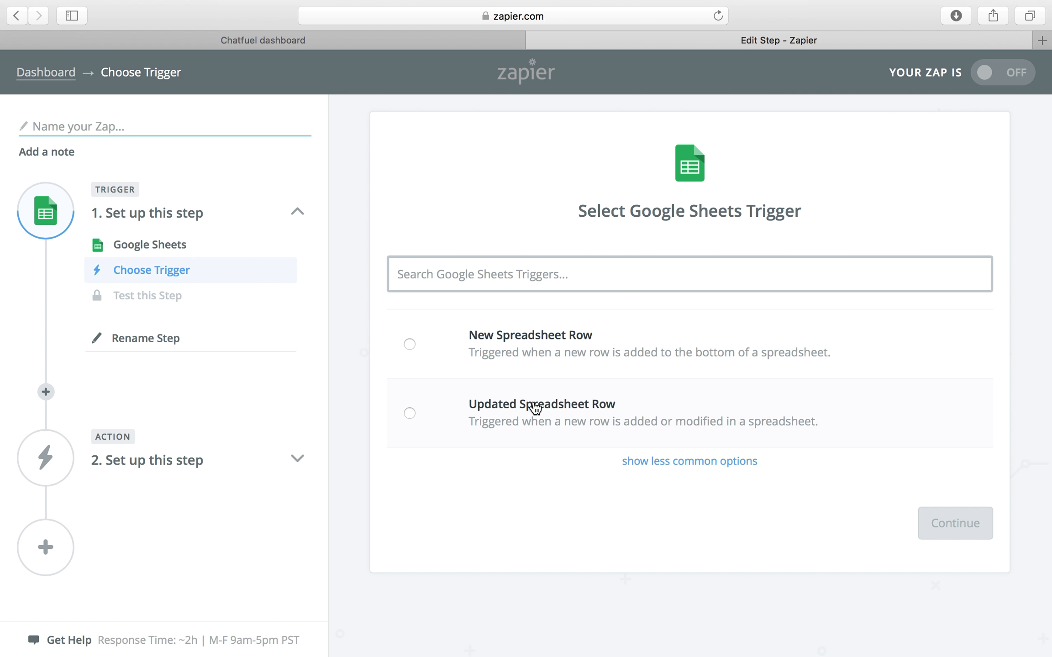
pyautogui.click(535, 408)
pyautogui.click(961, 535)
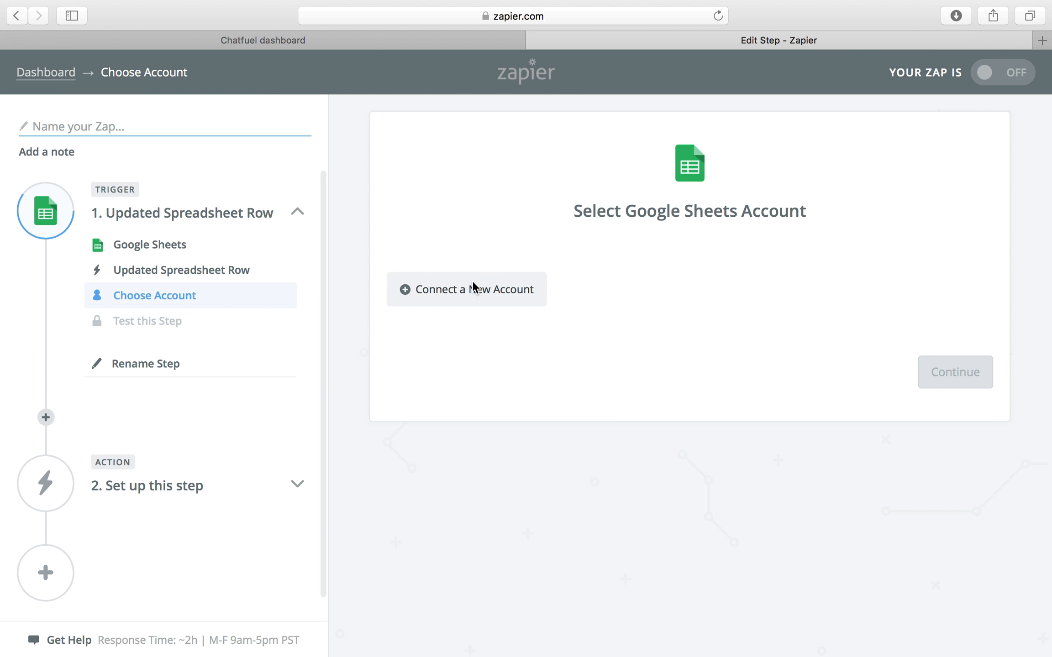
# Connect a new Google Sheets account to Zapier, allow offline access, test the connection and save it for the trigger.
pyautogui.click(472, 283)
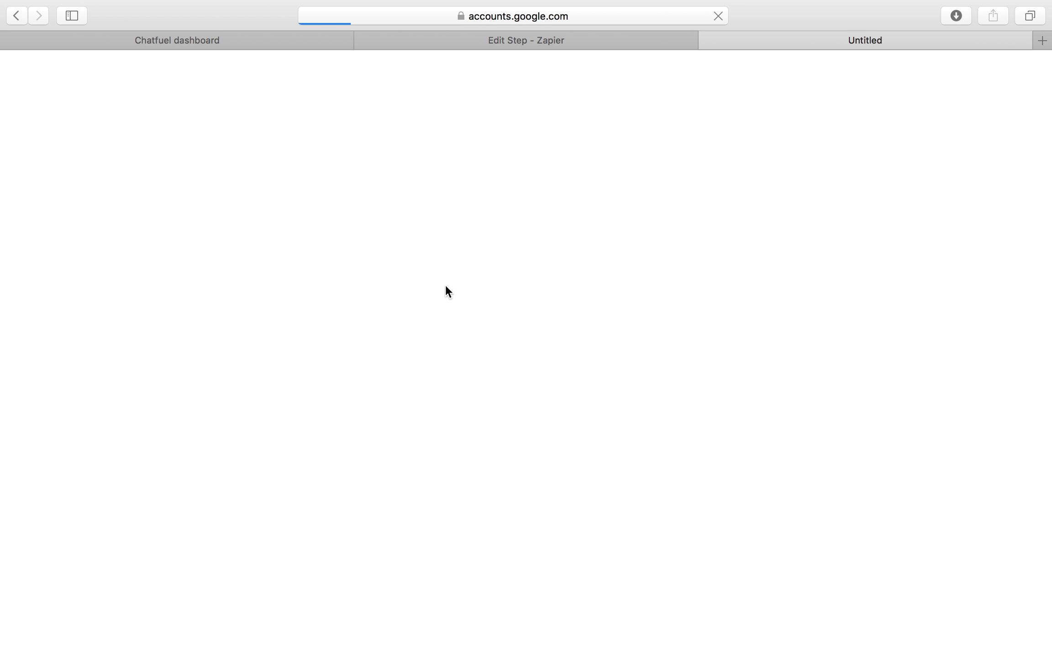
pyautogui.click(501, 186)
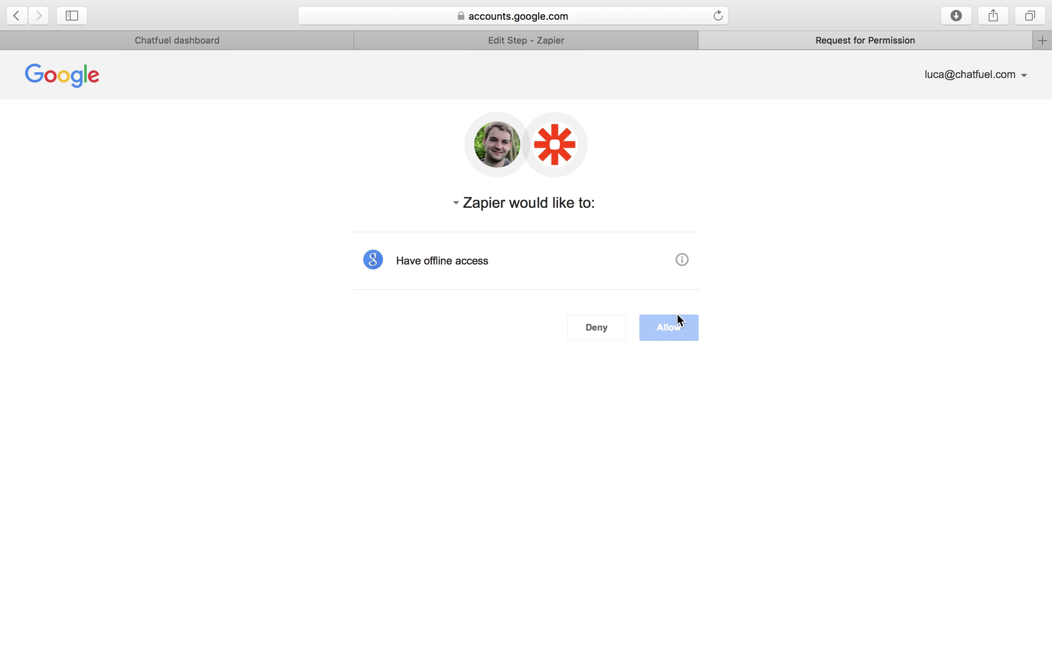
pyautogui.click(676, 331)
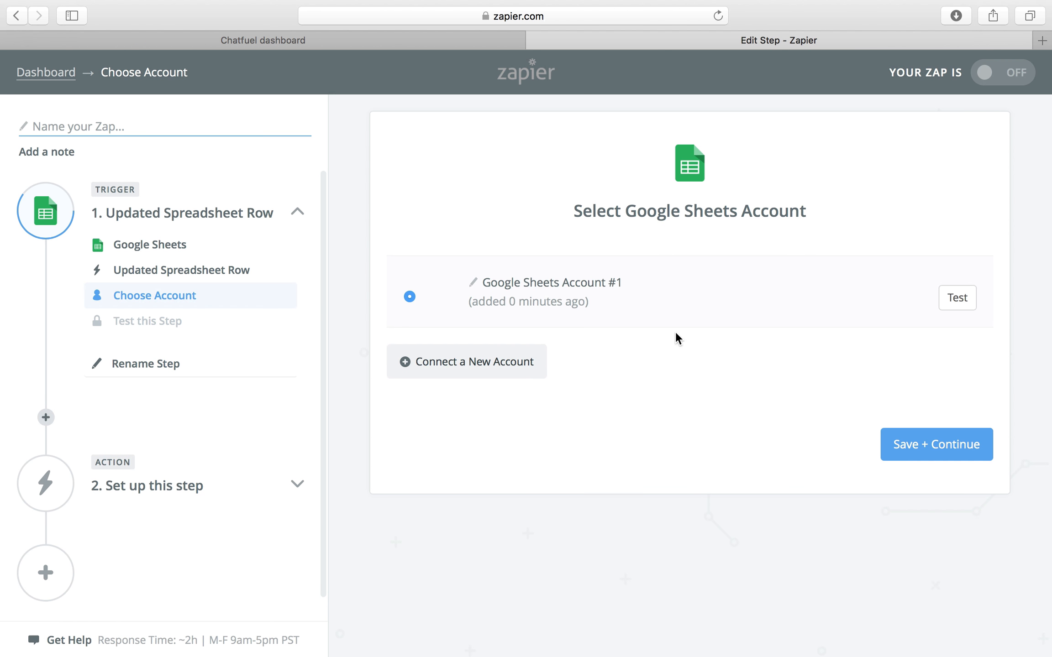
pyautogui.click(950, 300)
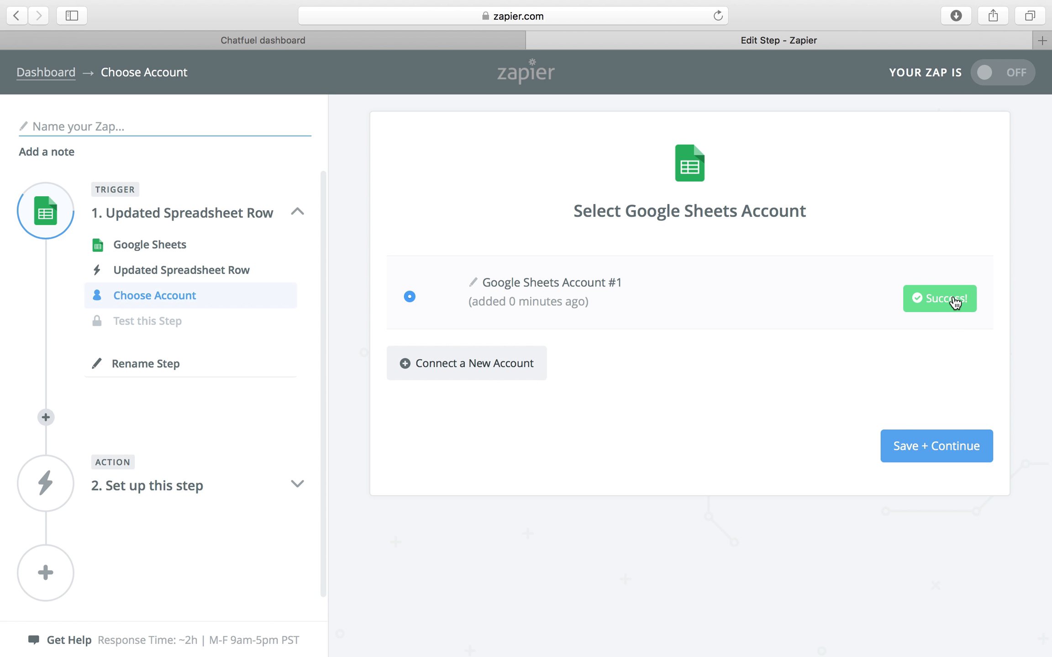
pyautogui.click(953, 445)
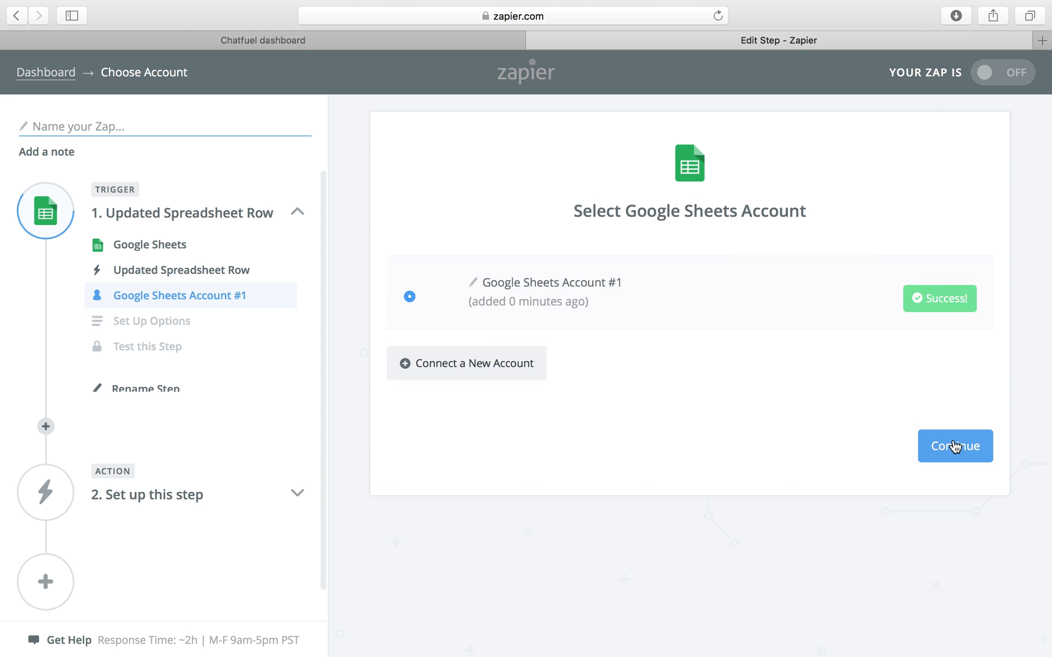
pyautogui.click(954, 446)
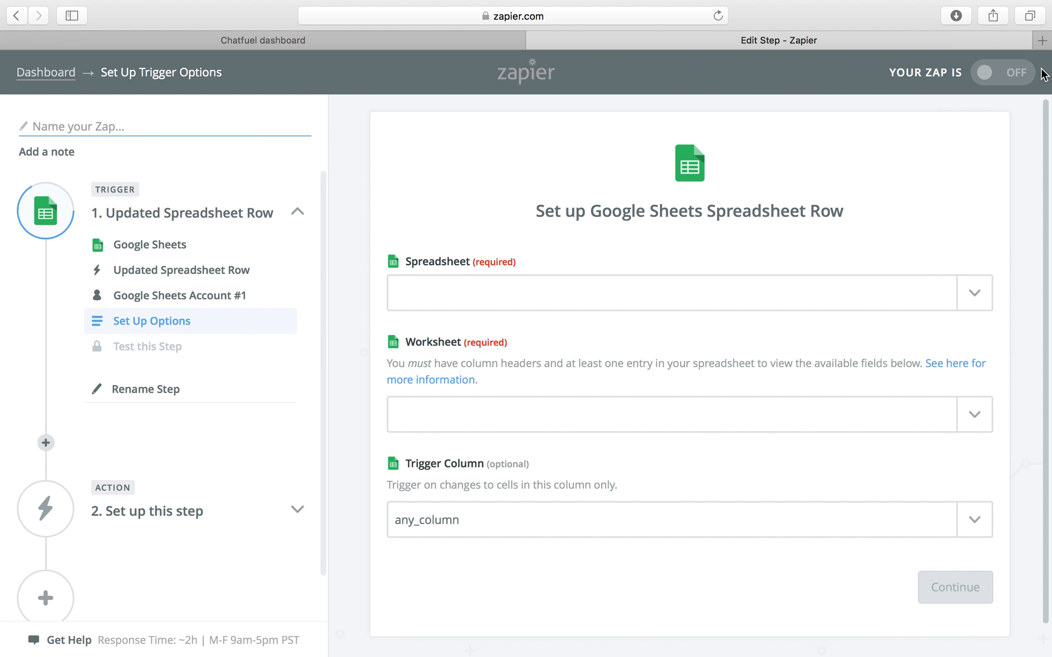
# Open sheets.google.com in a new browser tab and review all filled columns of the Rocket Roster spreadsheet.
pyautogui.click(1042, 42)
pyautogui.write('goog')
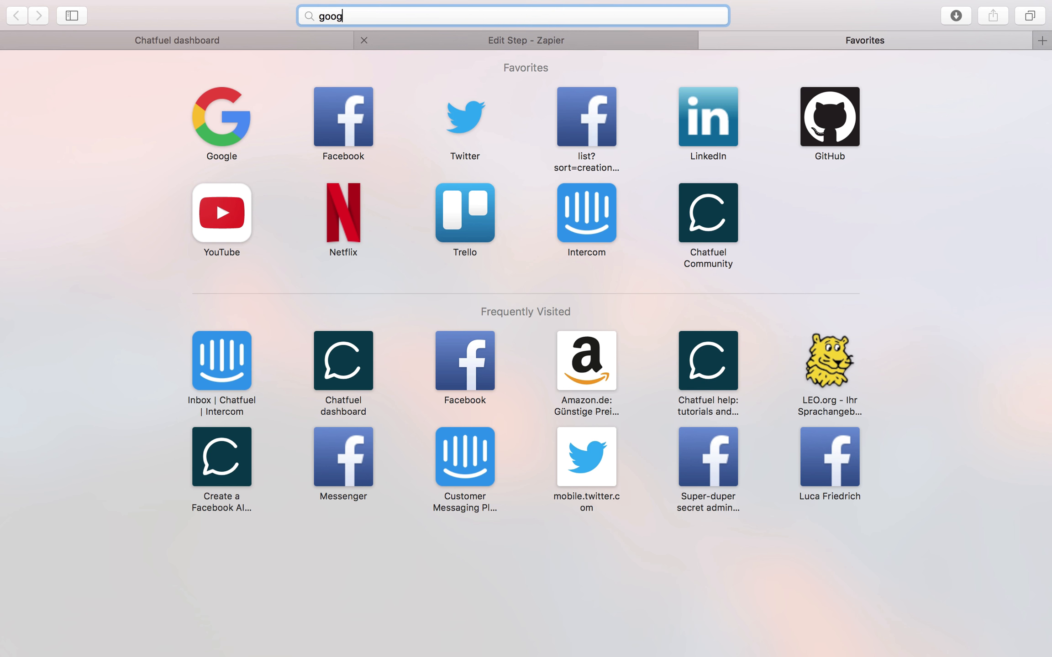
pyautogui.write('leseh')
pyautogui.press('BackSpace')
pyautogui.press('BackSpace')
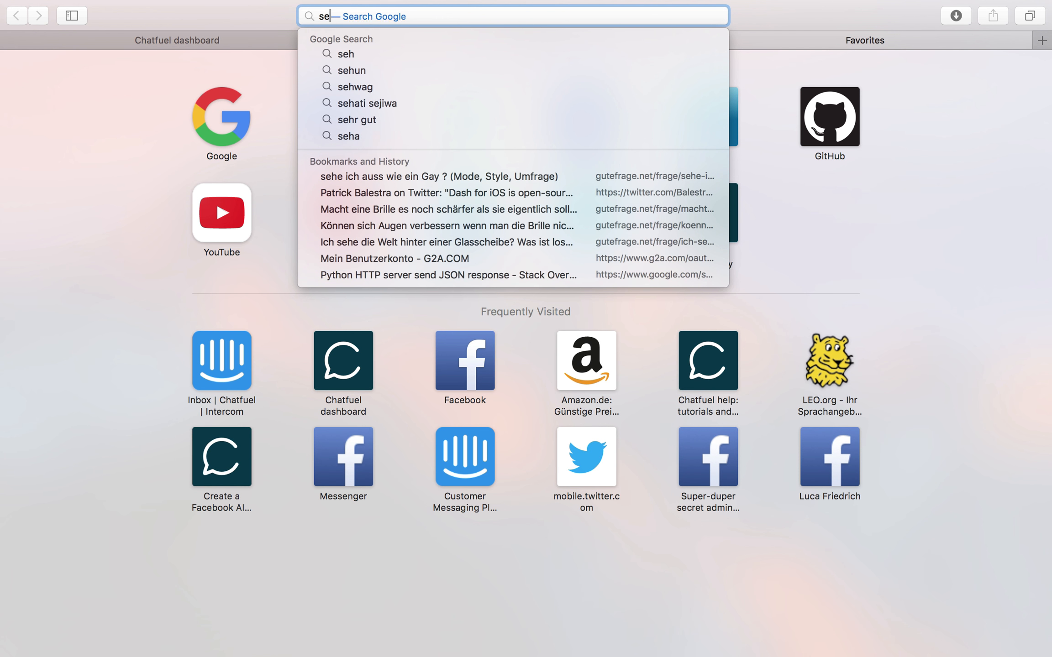
pyautogui.write('heets.google.com')
pyautogui.press('Return')
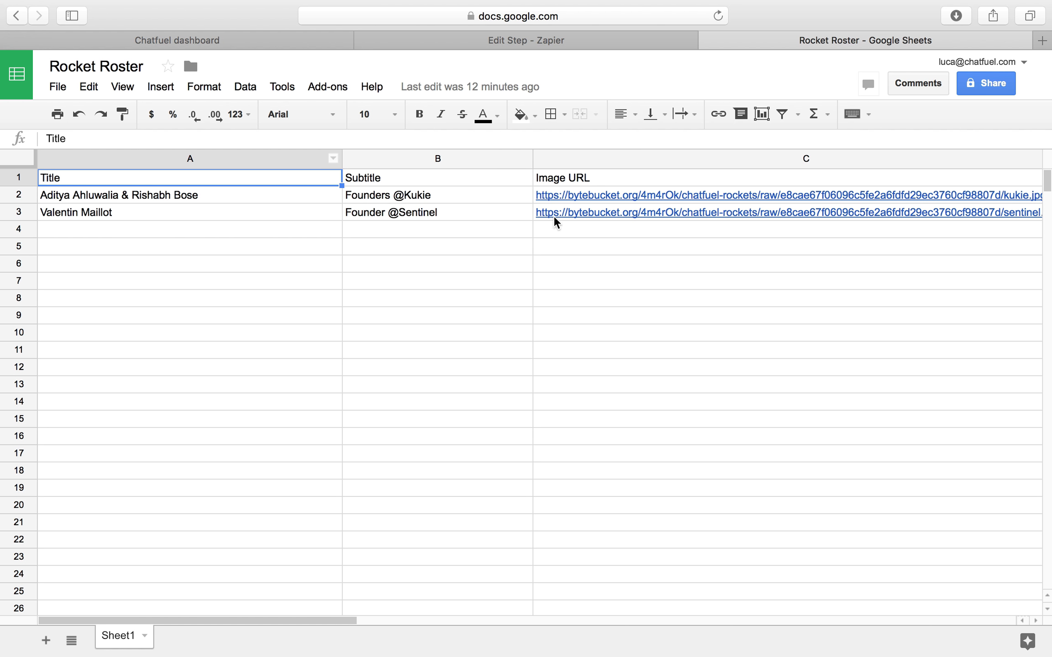
pyautogui.hscroll(10, 742, 234)
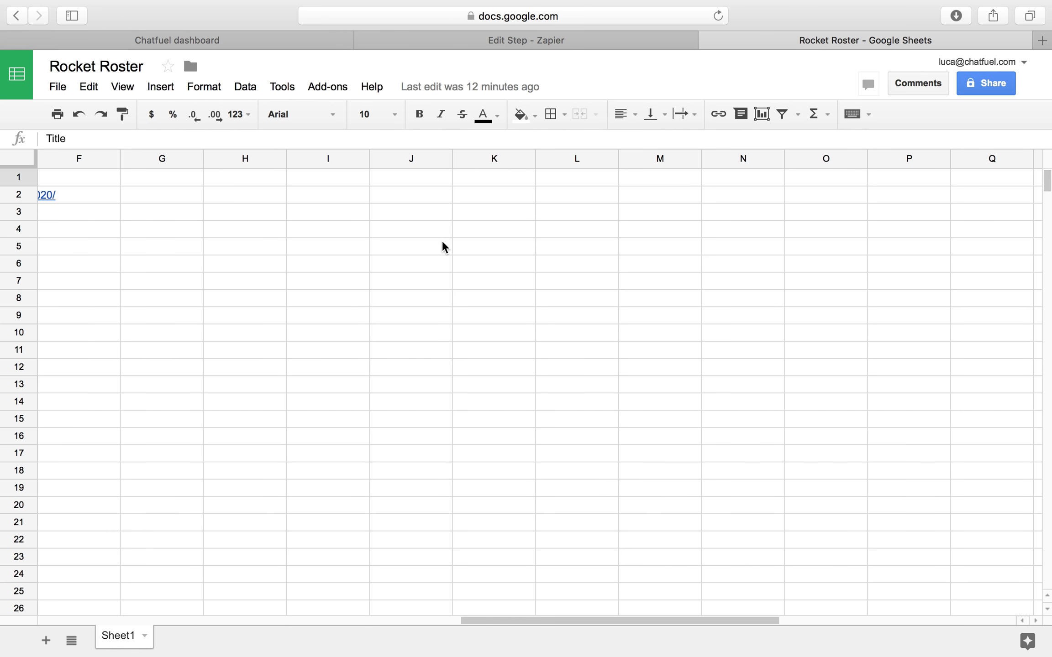
pyautogui.hscroll(-10, 442, 240)
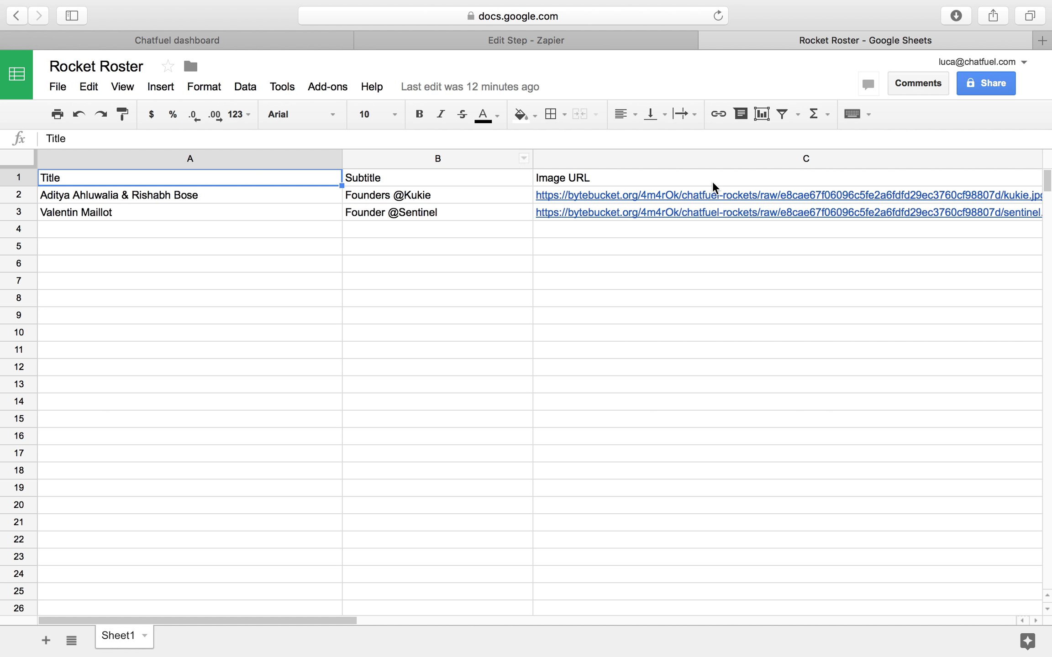
pyautogui.hscroll(10, 715, 187)
pyautogui.hscroll(-10, 715, 187)
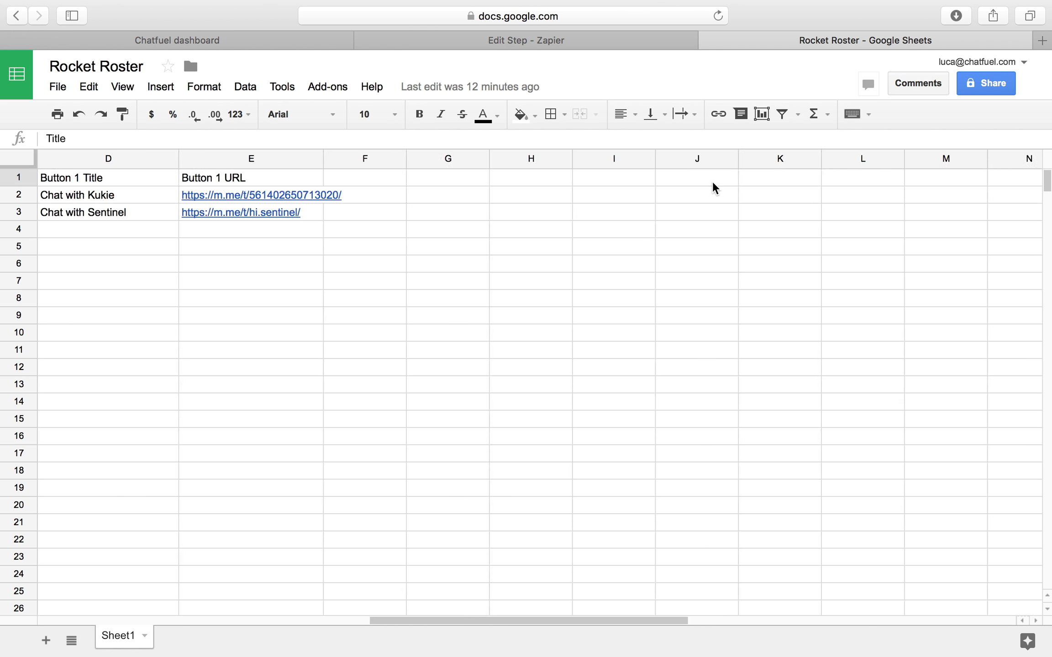
pyautogui.hscroll(5, 714, 184)
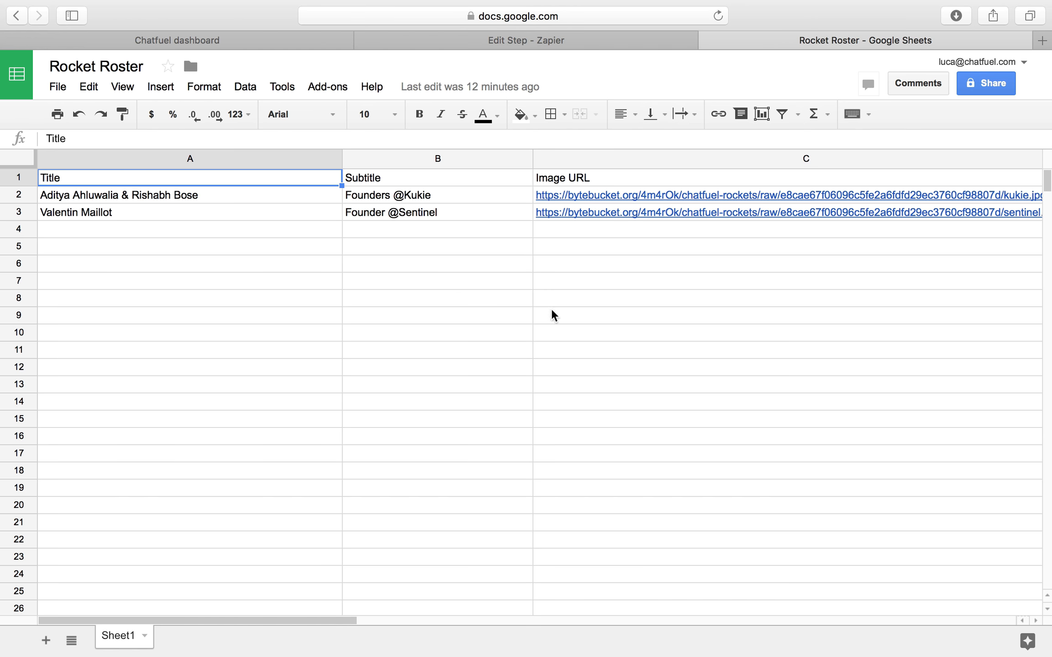
# Back in the Zapier trigger options, set the spreadsheet to Rocket Roster and the worksheet to Sheet1, and save them.
pyautogui.click(439, 39)
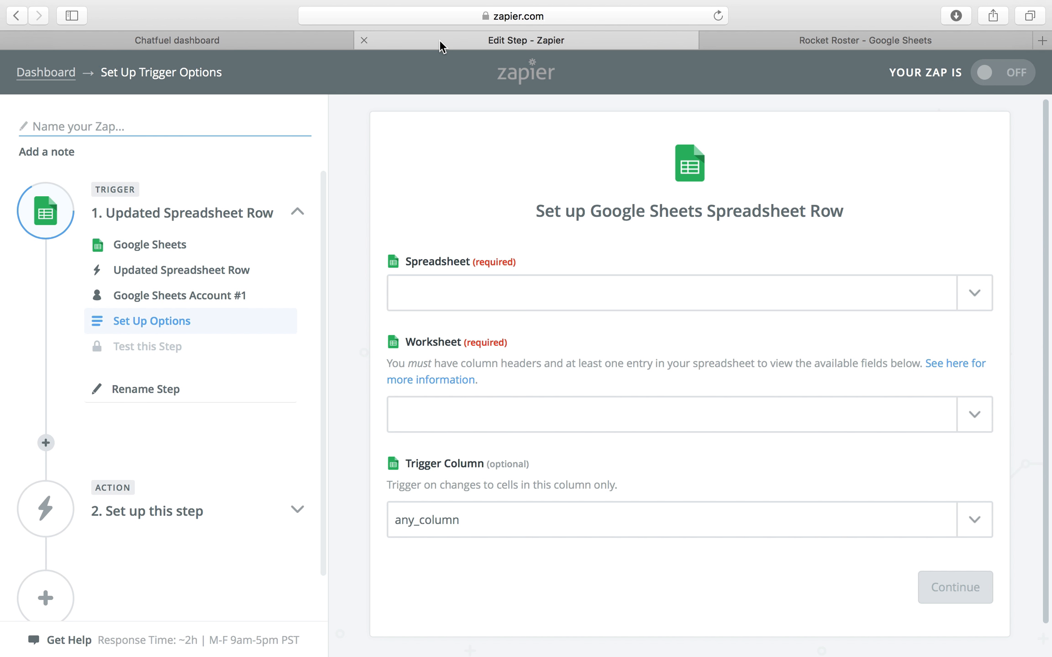
pyautogui.click(498, 300)
pyautogui.write('Rocket Ro')
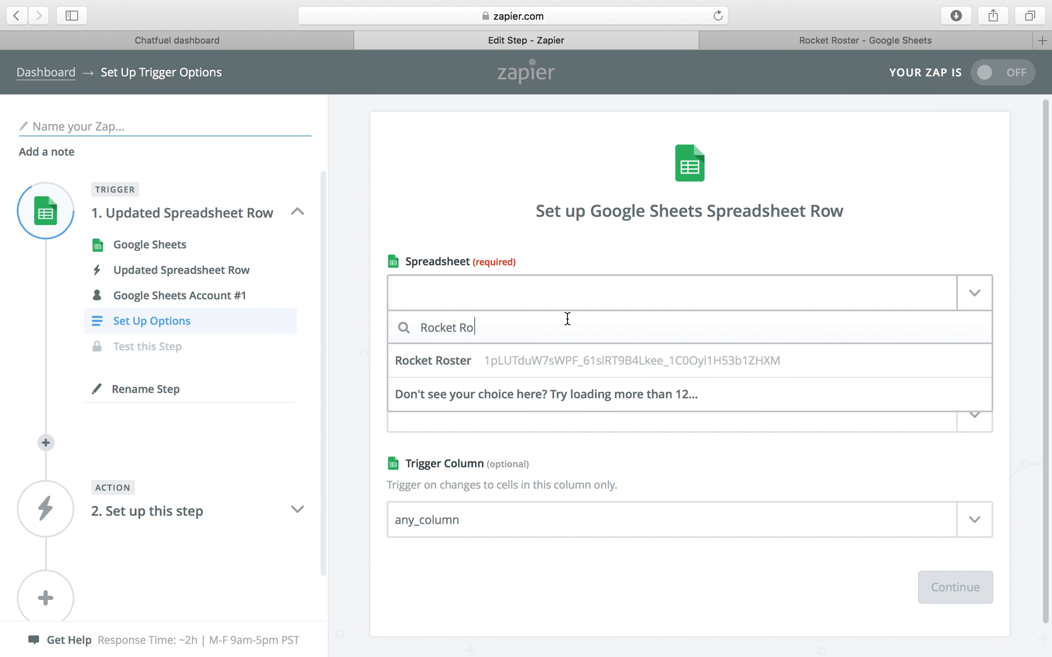
pyautogui.click(555, 360)
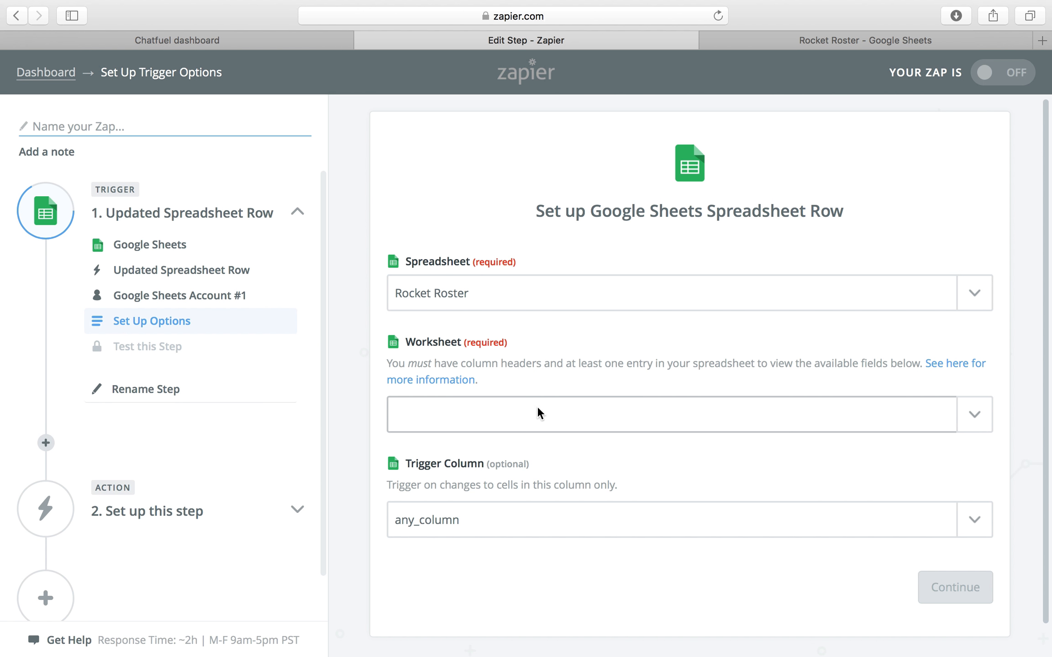
pyautogui.click(491, 419)
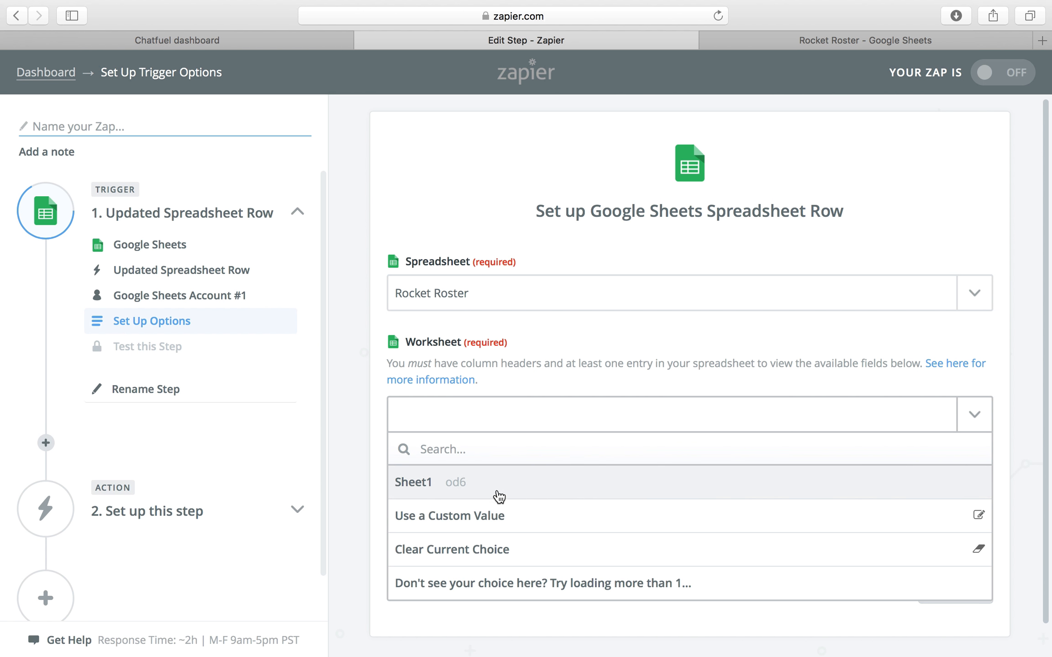
pyautogui.click(494, 482)
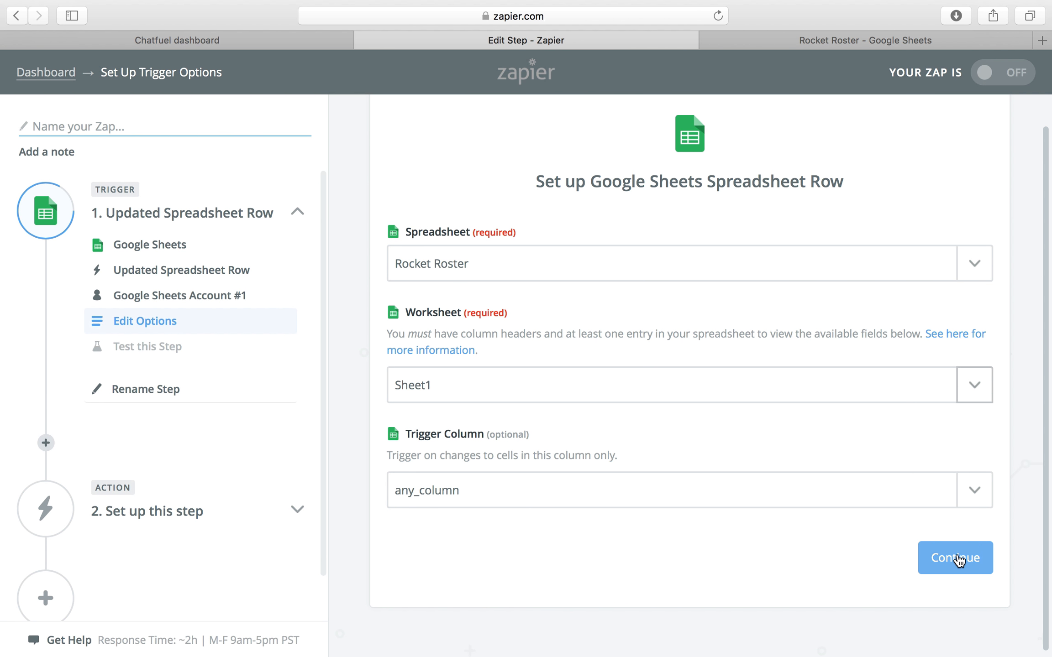
pyautogui.click(958, 560)
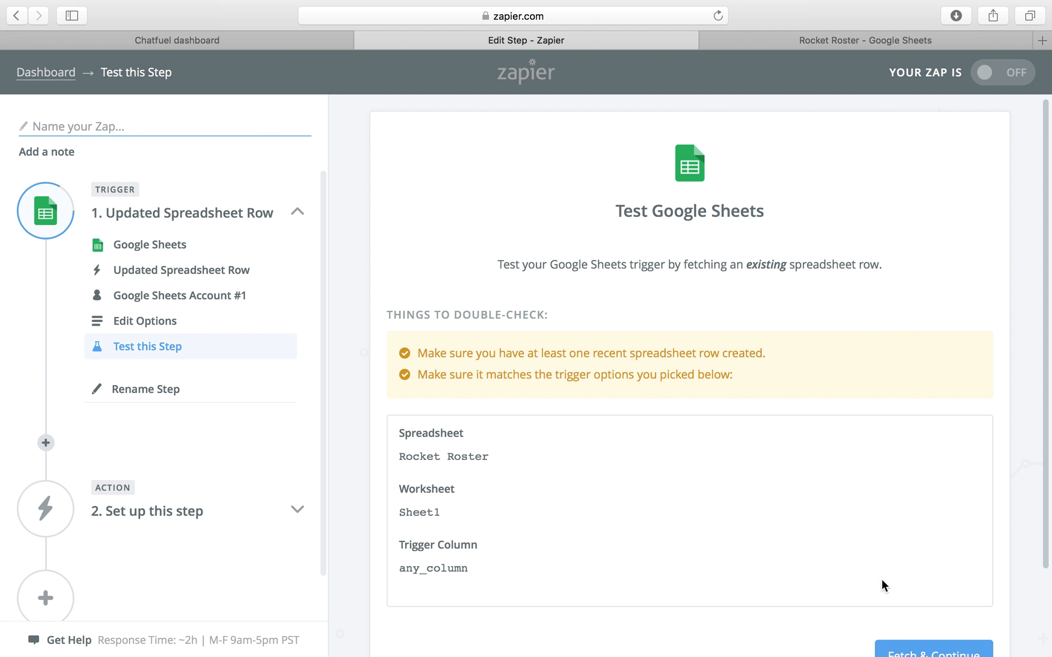
# Test the Google Sheets trigger by fetching an existing spreadsheet row, and proceed to the action setup.
pyautogui.scroll(-2, 886, 614)
pyautogui.click(908, 588)
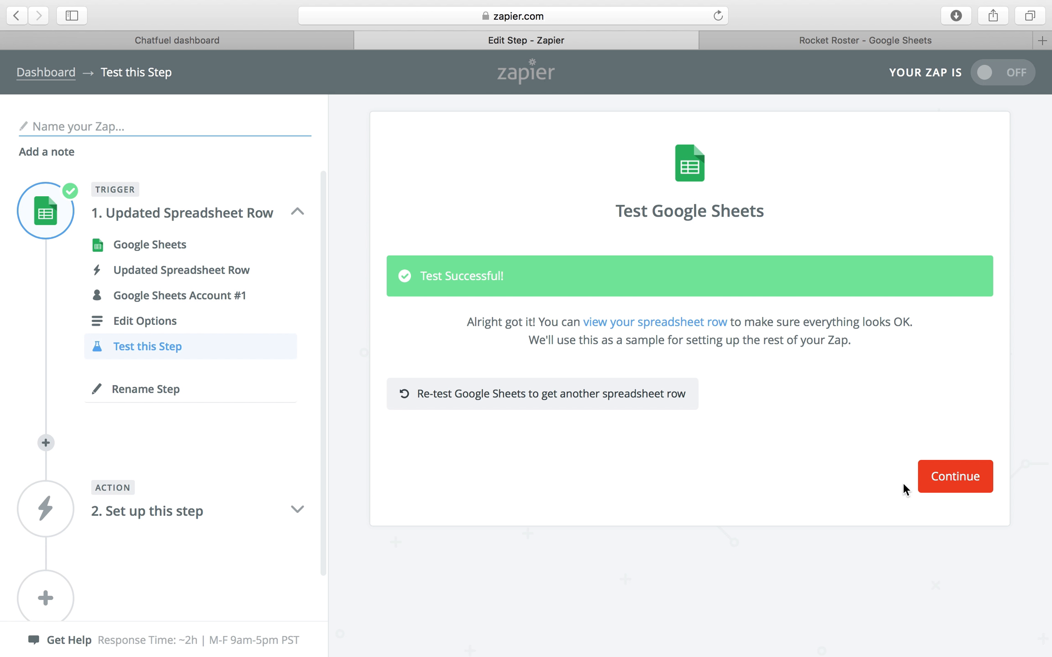
pyautogui.click(928, 478)
# Choose Chatfuel for Facebook as the action app with the action Add a card to the Zapier plugin in Chatfuel.
pyautogui.scroll(-3, 573, 316)
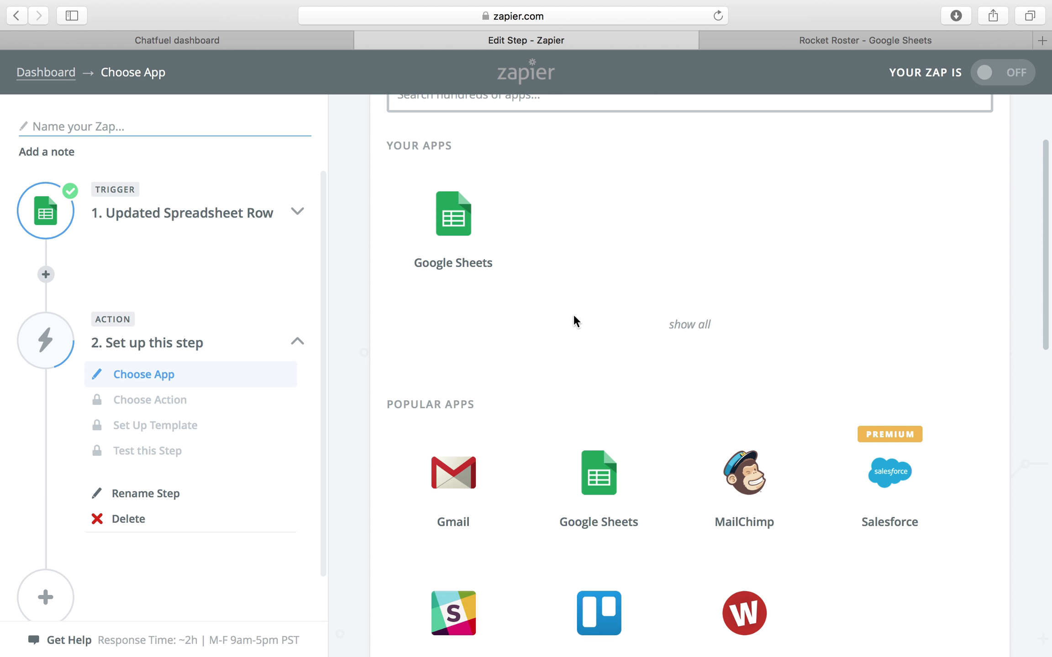
pyautogui.scroll(3, 573, 316)
pyautogui.click(519, 207)
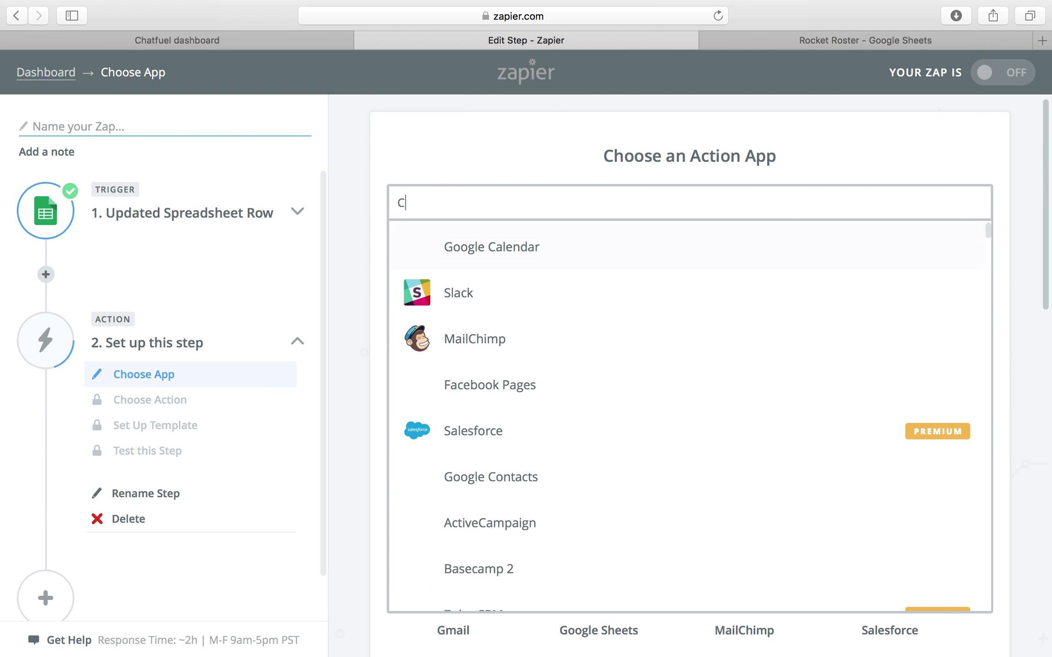
pyautogui.write('Chatfuel')
pyautogui.click(515, 295)
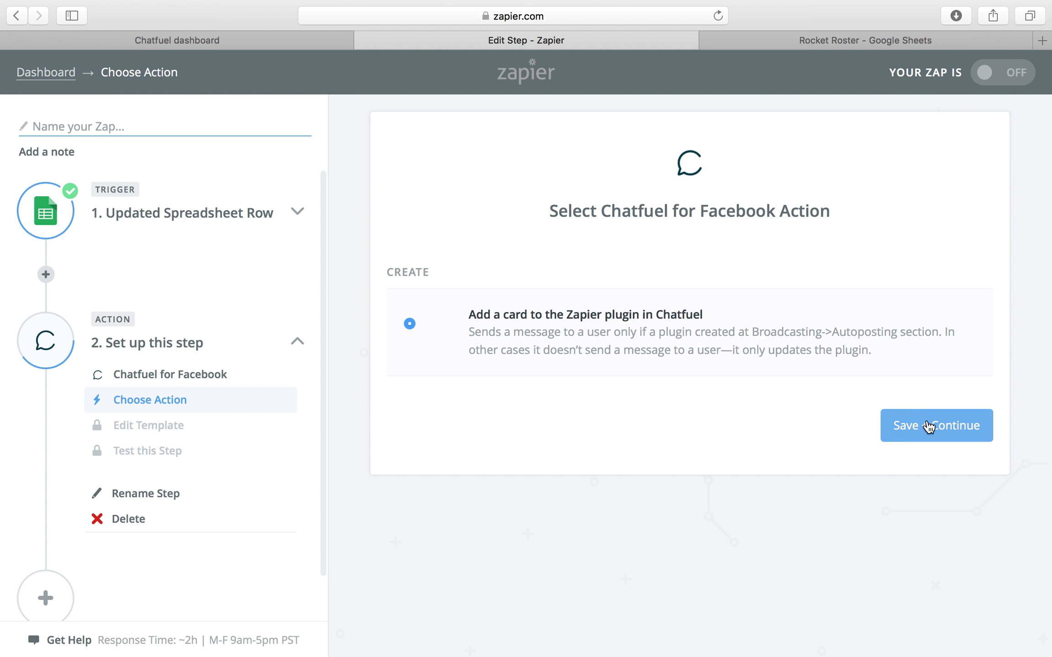
pyautogui.click(929, 426)
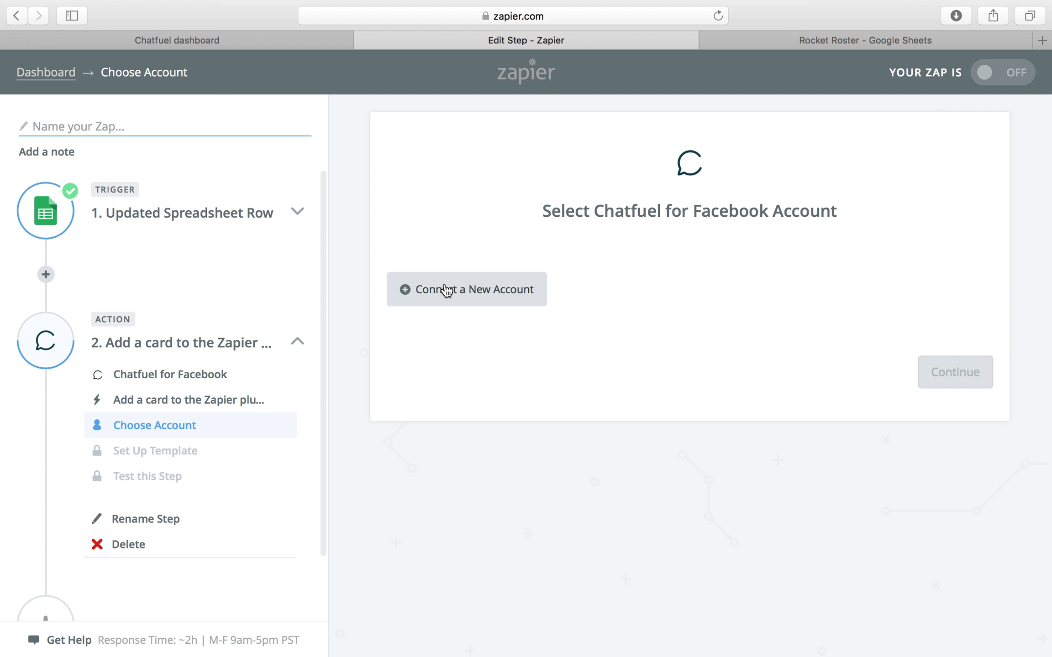
# Start connecting a new Chatfuel for Facebook account and copy the Chatfuel key from the Roster block's Zapier card.
pyautogui.click(444, 290)
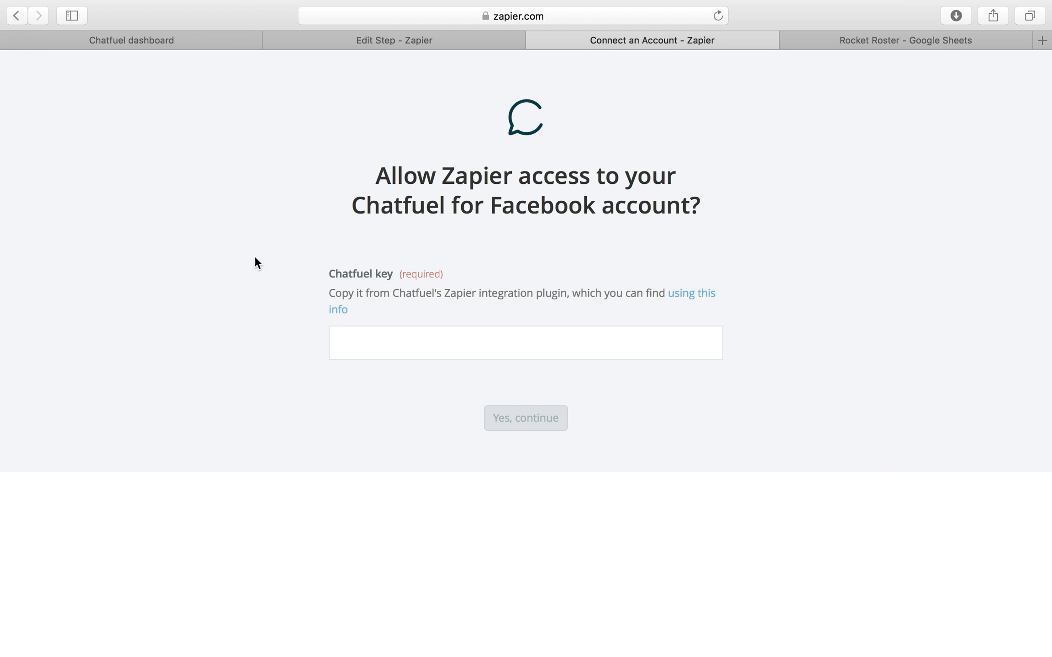
pyautogui.click(199, 40)
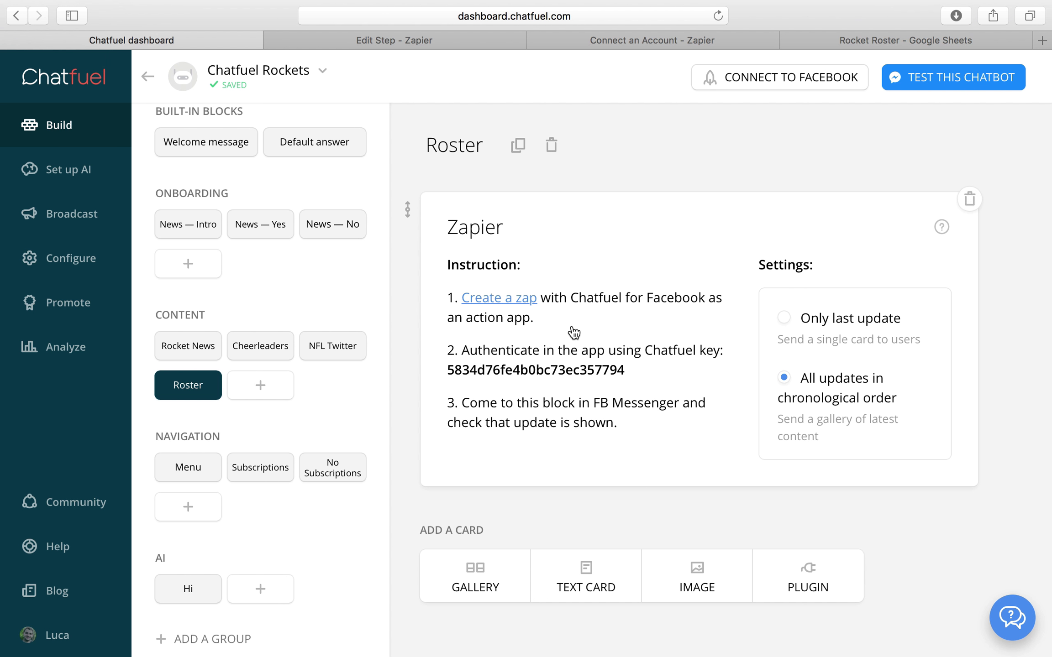
pyautogui.moveTo(639, 371); pyautogui.dragTo(445, 374)
pyautogui.press('super+c')
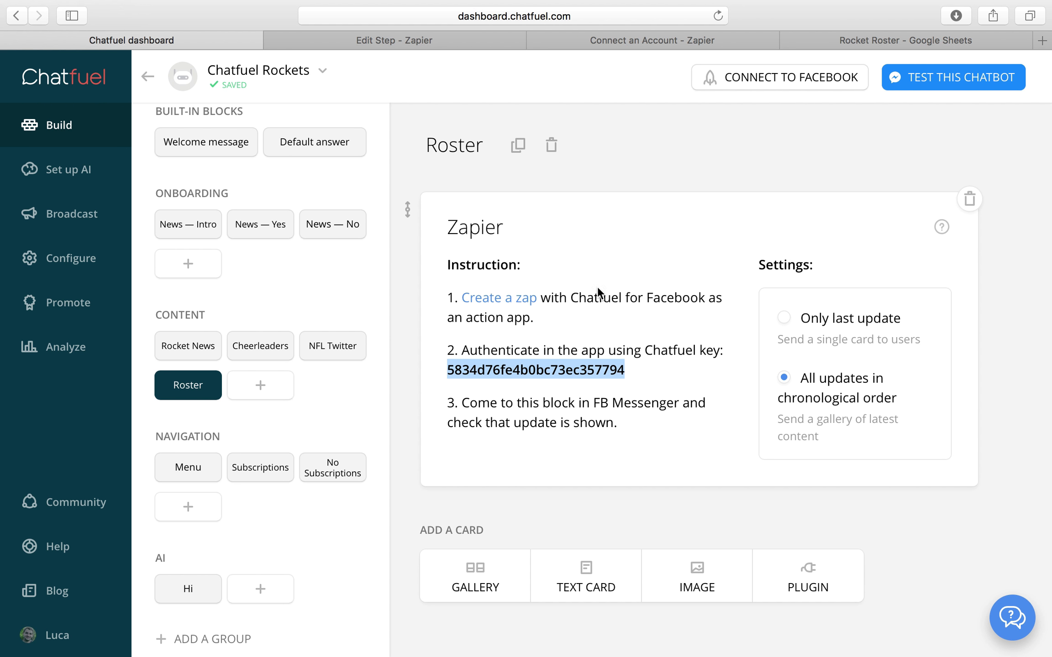
# Authorize Zapier by entering the copied key as the Chatfuel key, and test and save the connected account.
pyautogui.click(667, 39)
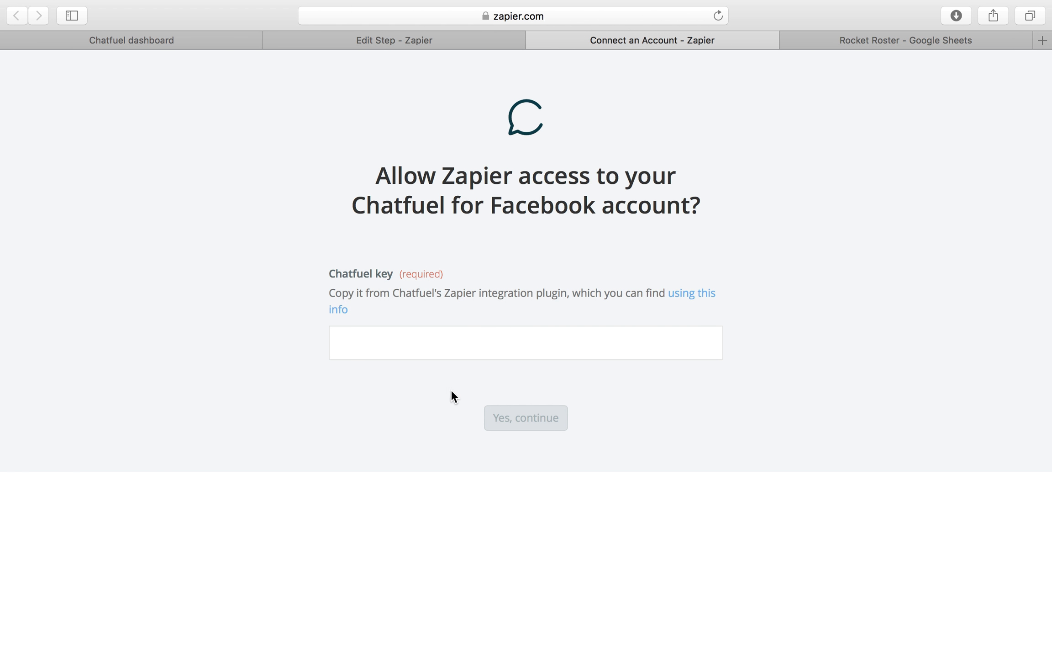
pyautogui.click(437, 348)
pyautogui.press('super+v')
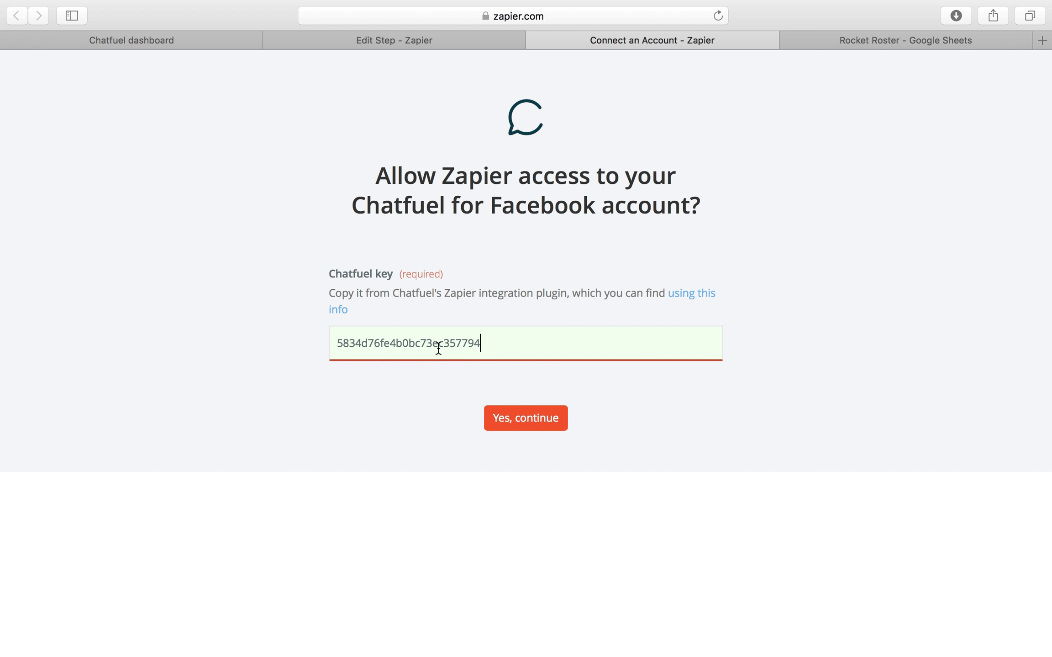
pyautogui.click(509, 424)
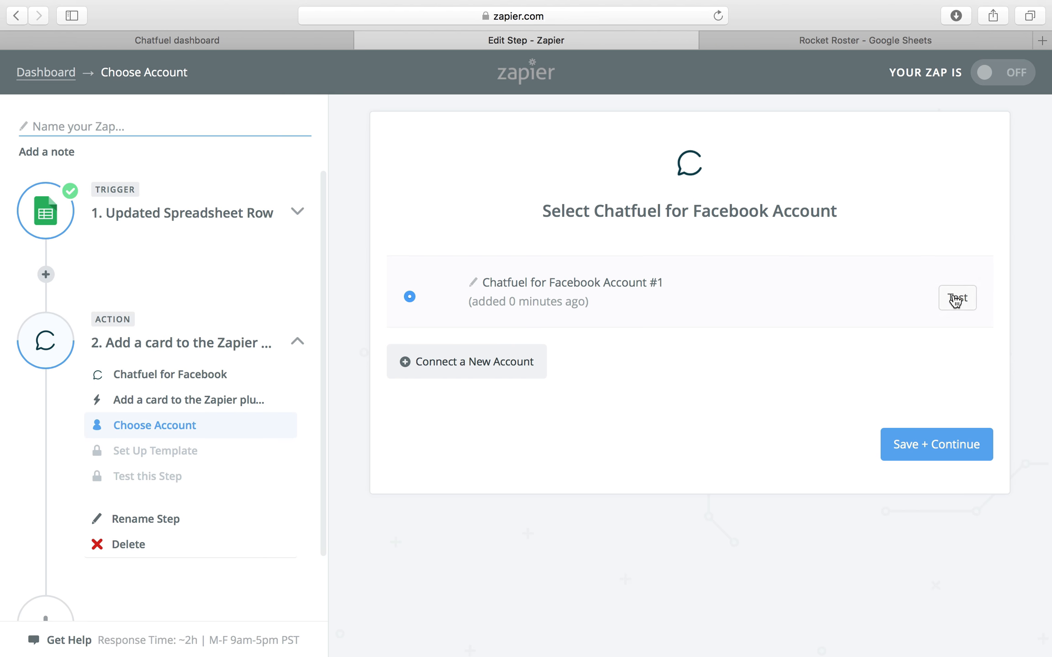
pyautogui.click(953, 300)
pyautogui.click(954, 438)
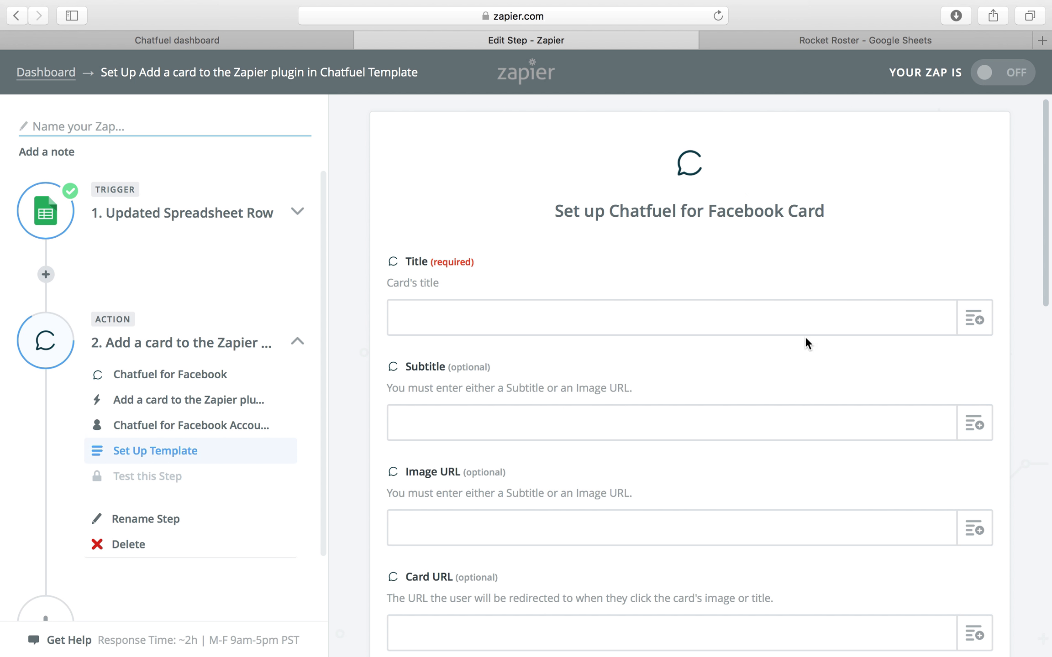
# Map the Chatfuel card's Title to the spreadsheet's title column and its Subtitle to the subtitle column.
pyautogui.click(902, 314)
pyautogui.click(497, 428)
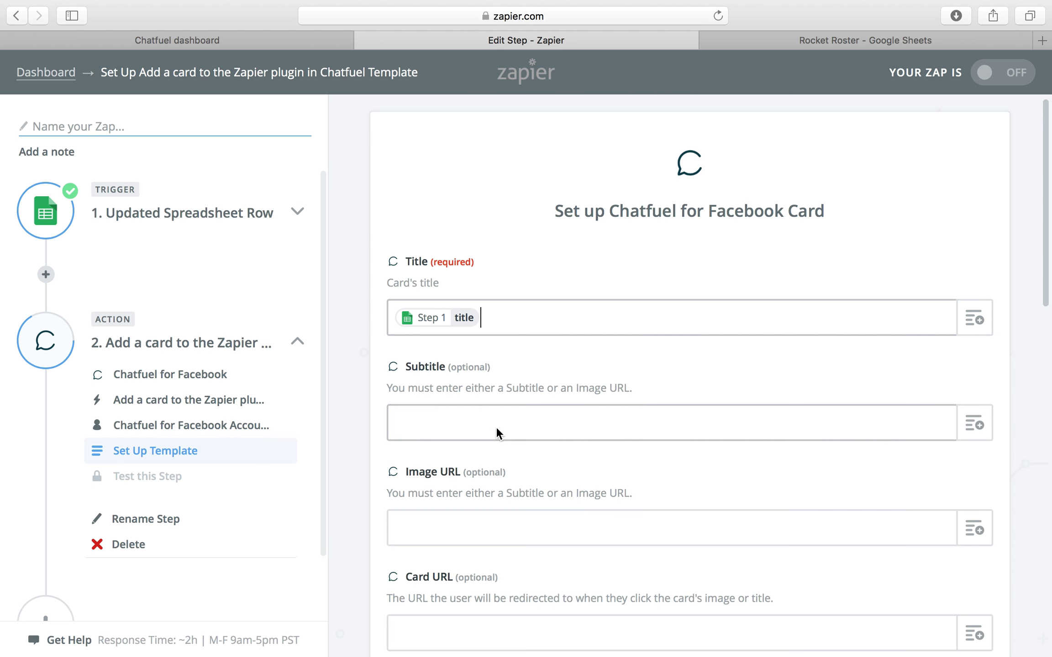
pyautogui.scroll(-3, 807, 437)
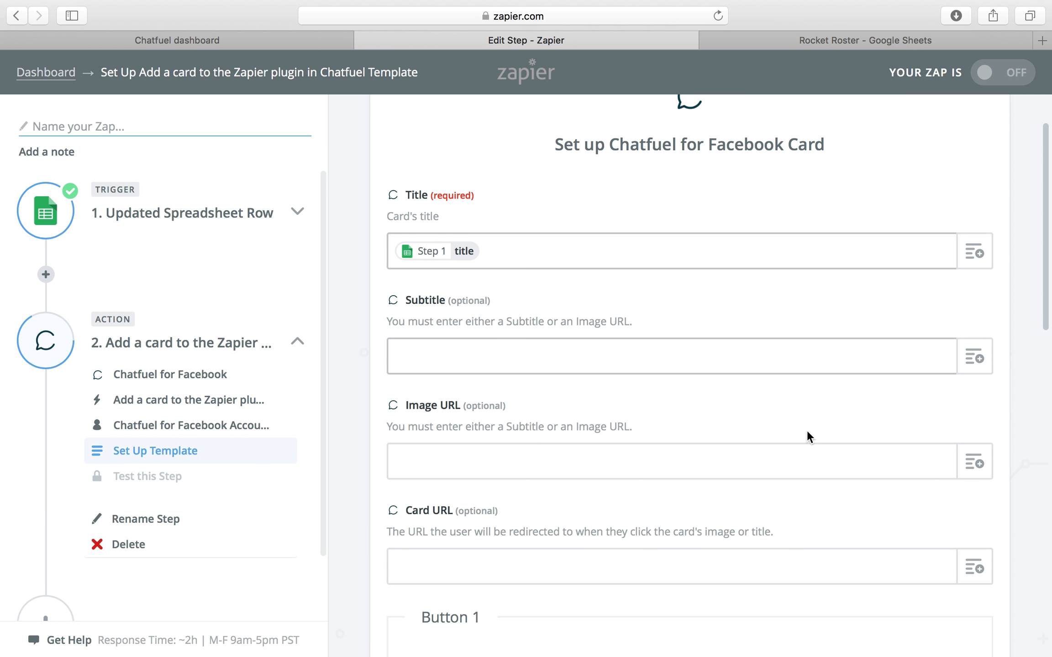
pyautogui.click(974, 354)
pyautogui.scroll(-3, 566, 598)
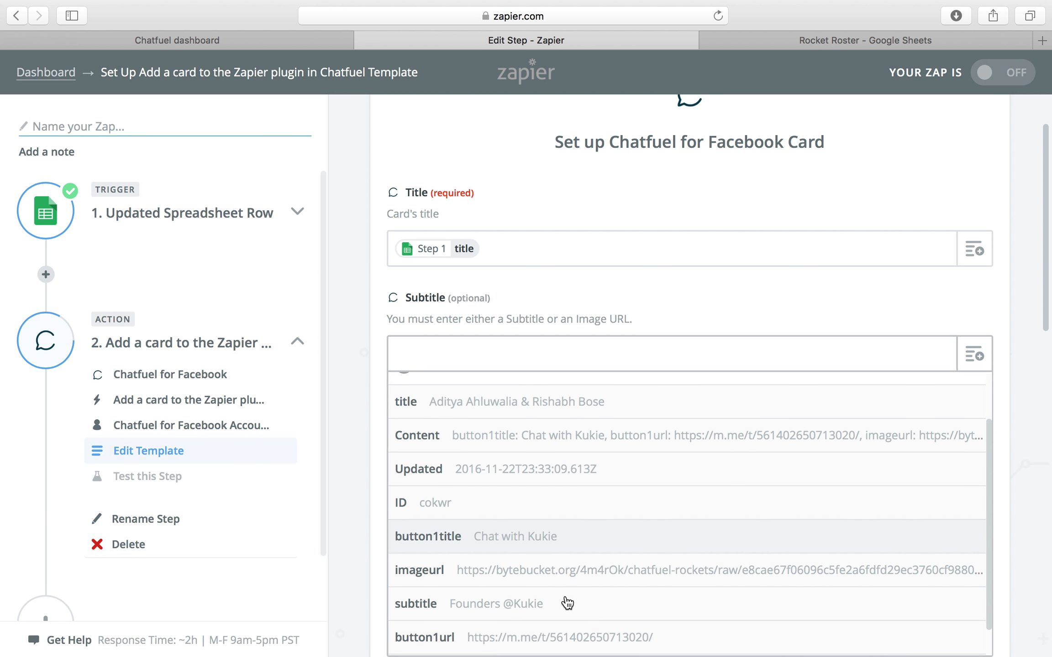
pyautogui.click(561, 604)
# Map the card's Image URL to the imageurl column and leave the Card URL empty.
pyautogui.scroll(-2, 560, 601)
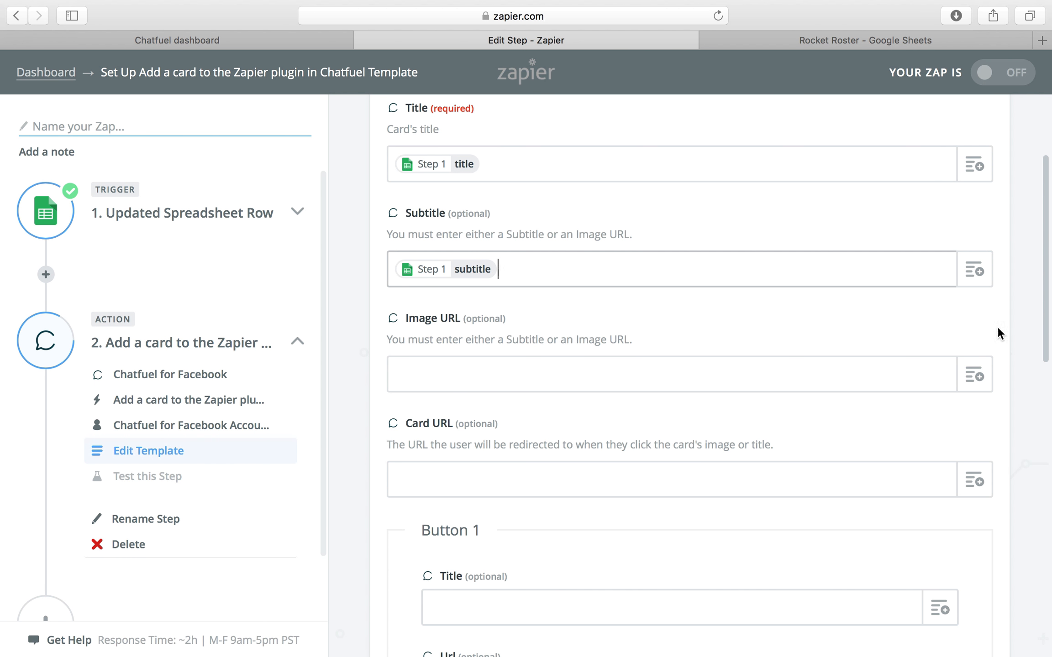
pyautogui.click(981, 384)
pyautogui.scroll(-3, 587, 587)
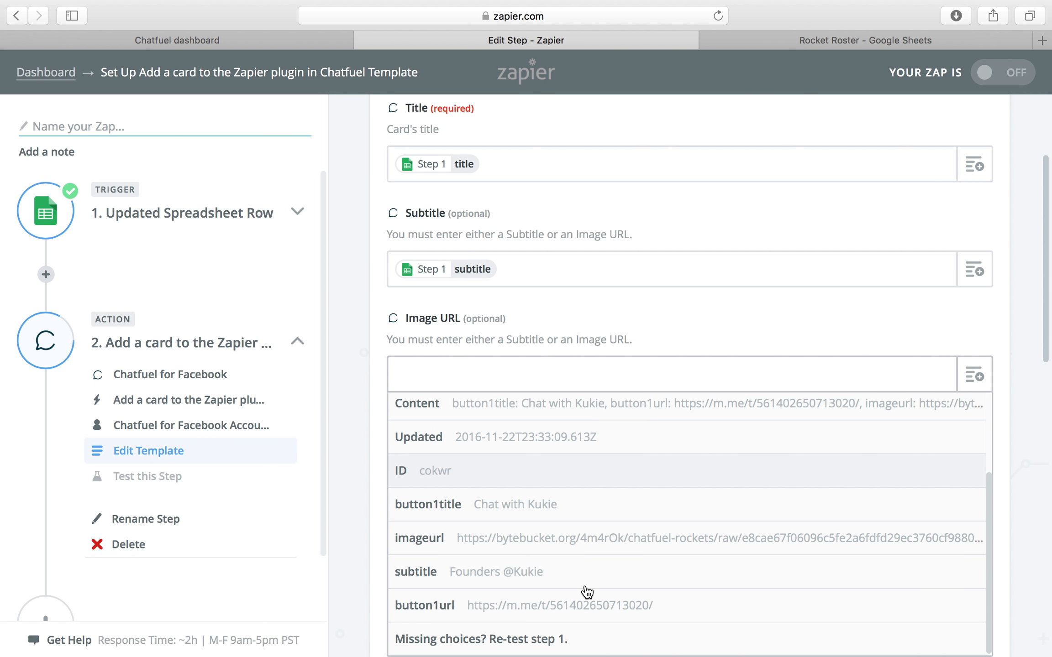
pyautogui.click(519, 539)
pyautogui.scroll(-3, 877, 355)
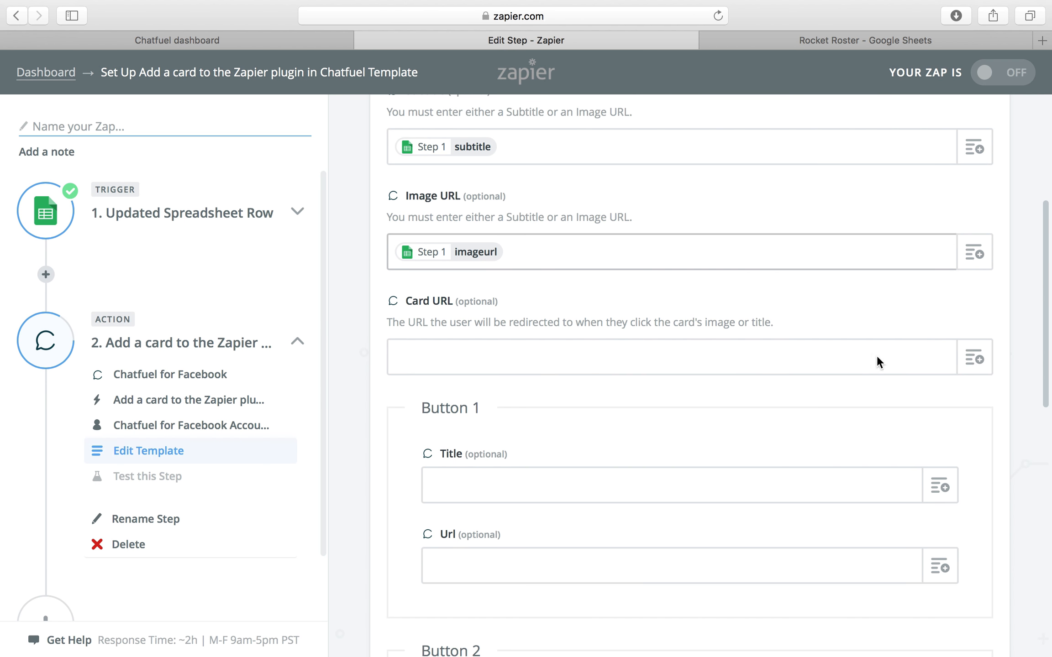
pyautogui.click(978, 358)
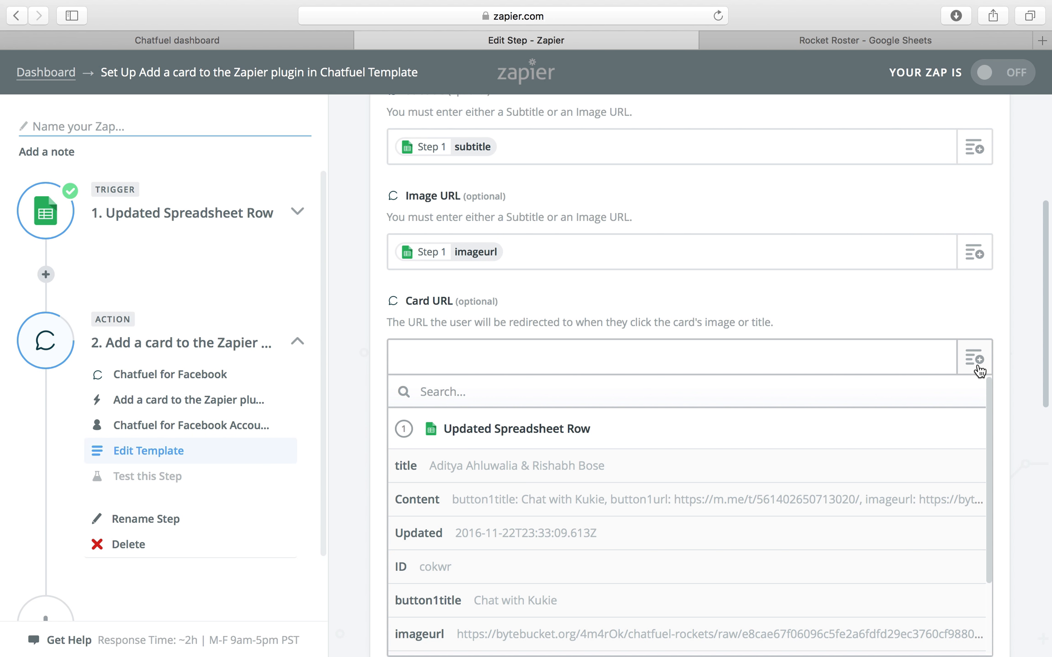
pyautogui.click(879, 306)
# Map Button 1's Title to the button1title column and its Url to the button1url column.
pyautogui.scroll(-4, 854, 331)
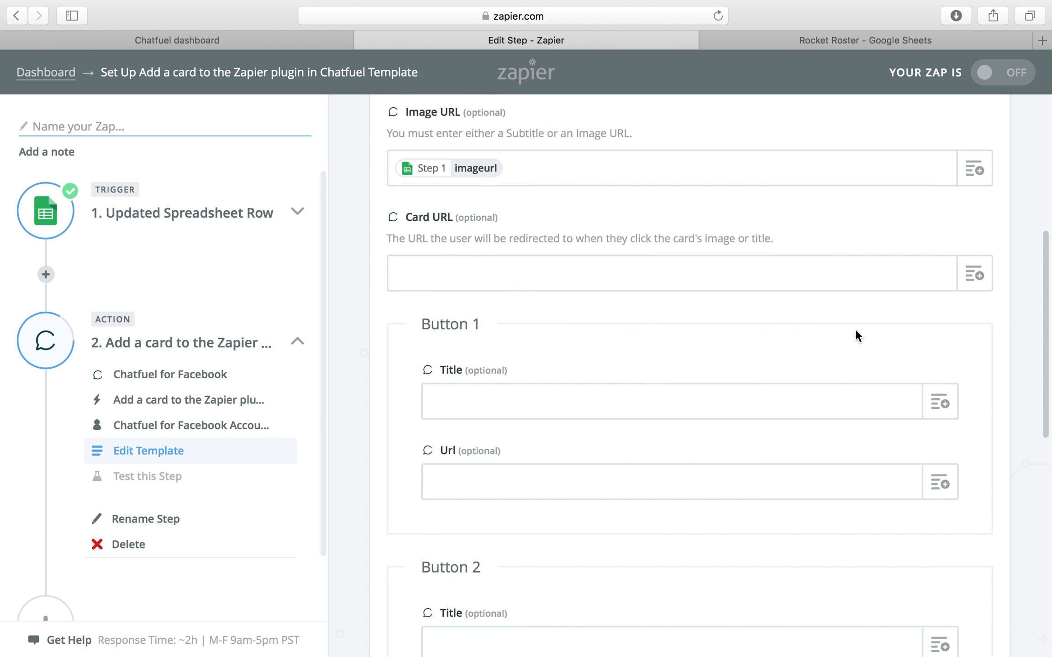
pyautogui.scroll(1, 955, 314)
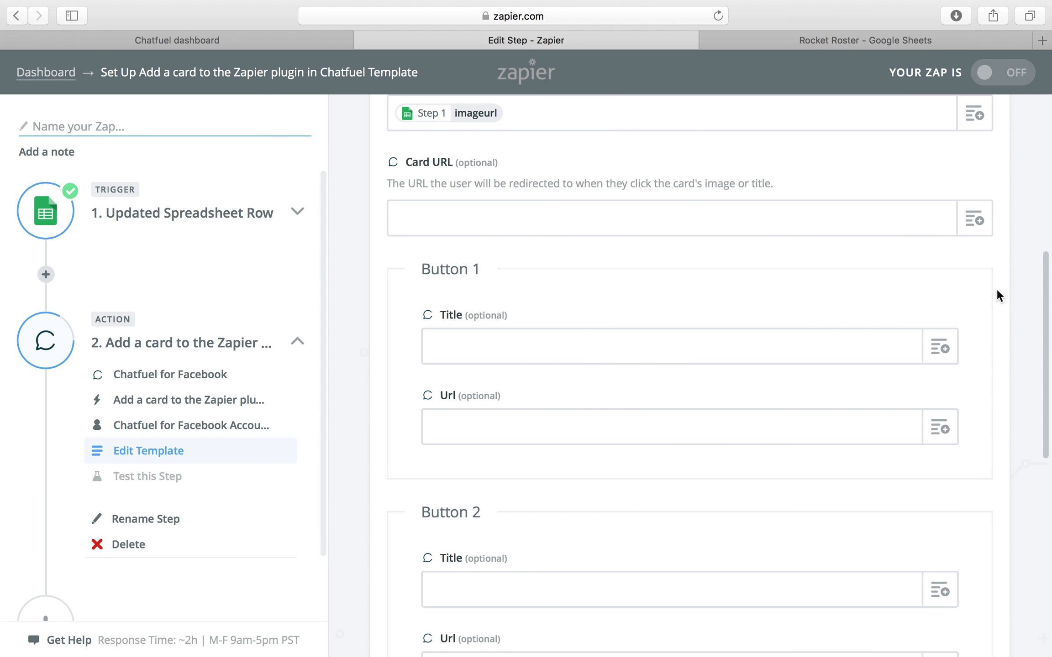
pyautogui.click(940, 348)
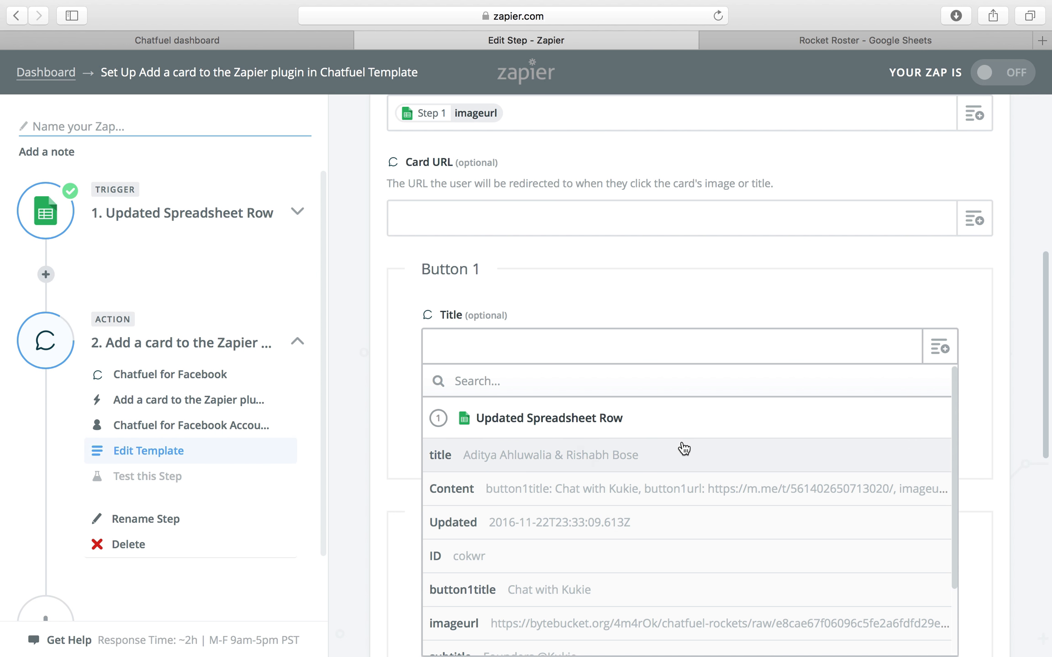
pyautogui.scroll(-3, 681, 446)
pyautogui.click(634, 514)
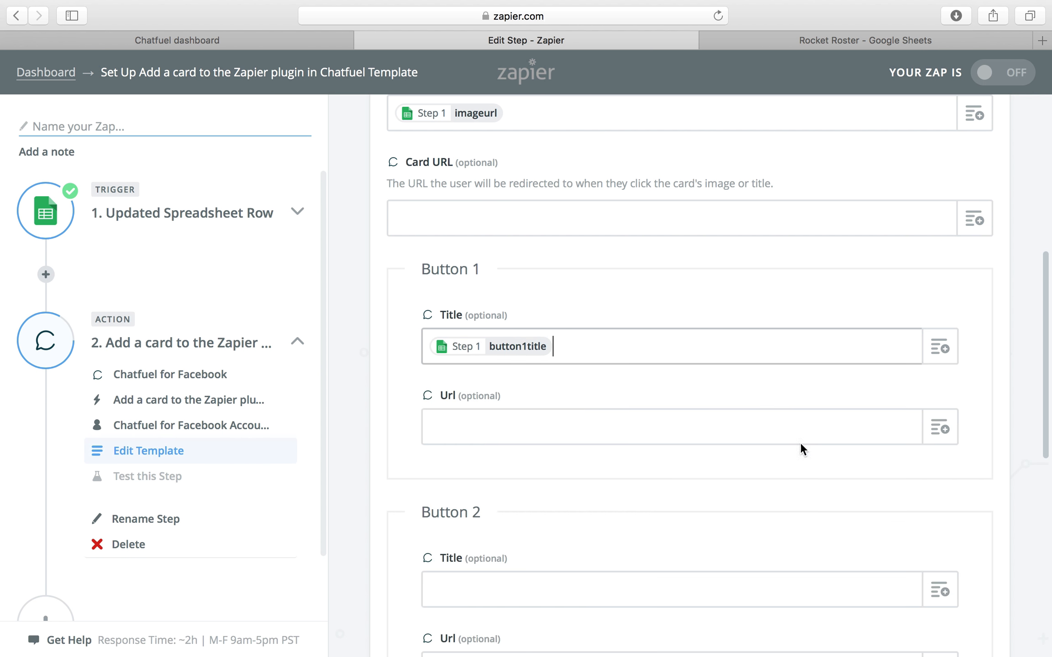
pyautogui.click(940, 429)
pyautogui.scroll(-3, 830, 516)
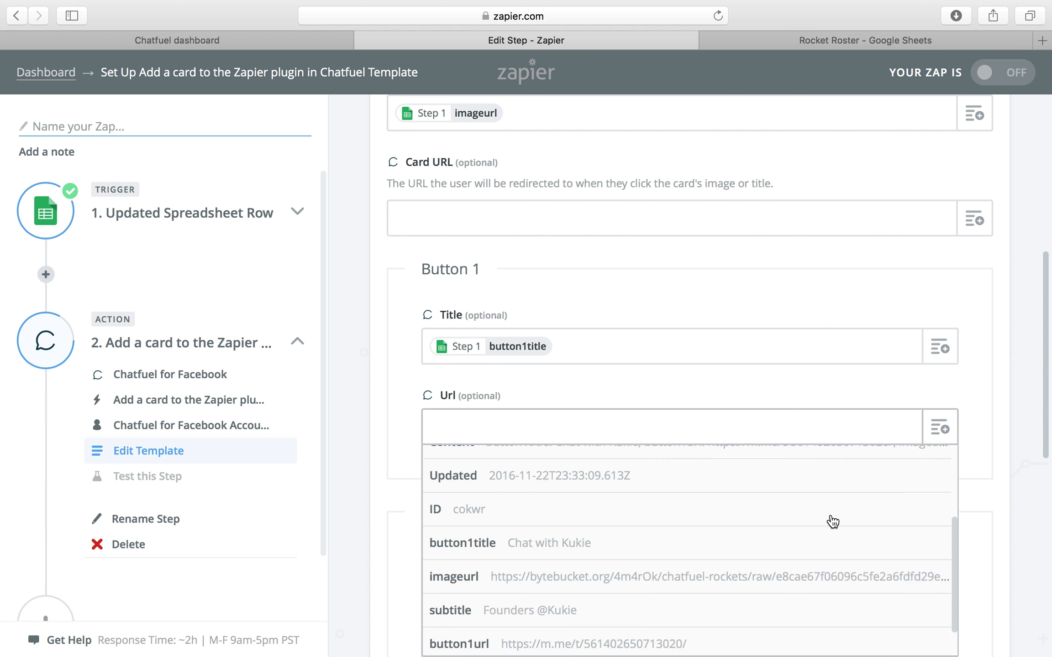
pyautogui.scroll(-1, 833, 522)
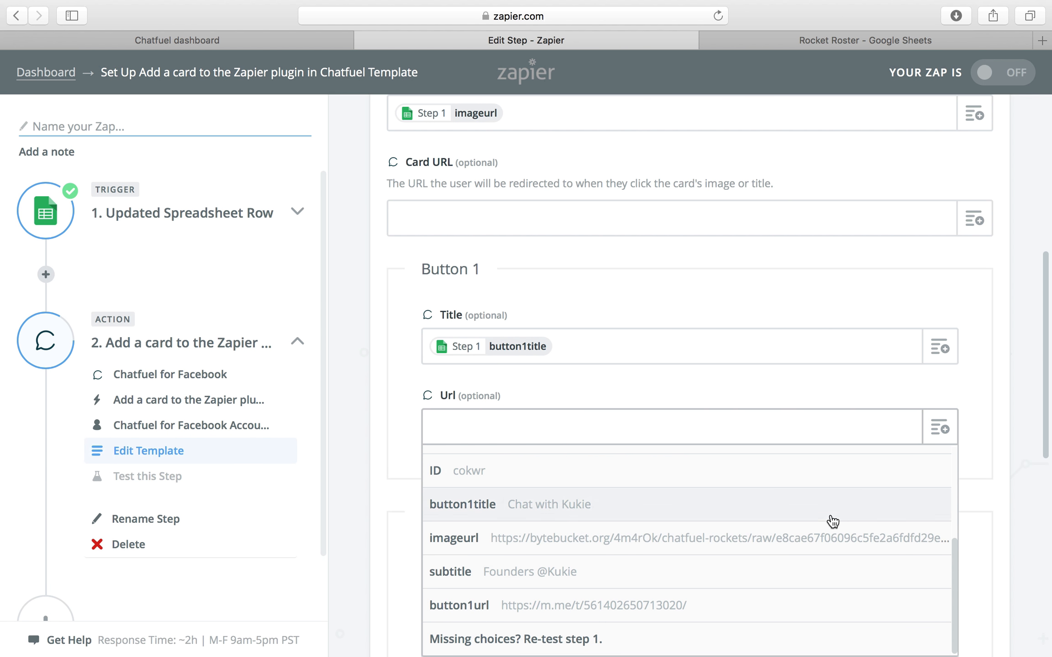
pyautogui.click(663, 610)
# Save the card template, test it by creating a card in Chatfuel, and finish the action setup.
pyautogui.scroll(-10, 700, 495)
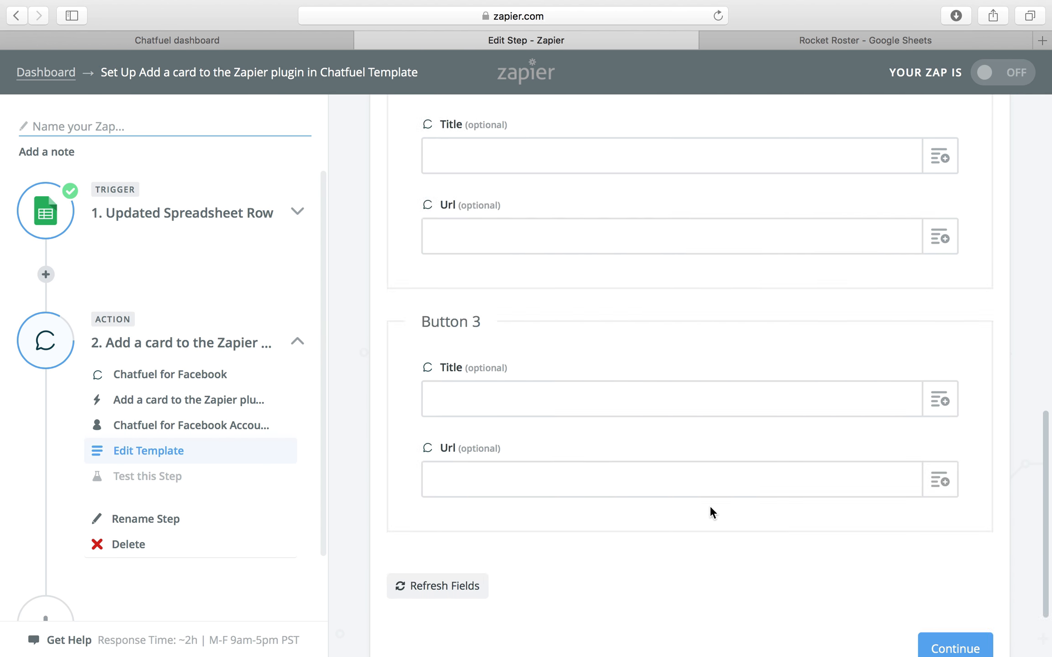
pyautogui.scroll(-3, 709, 506)
pyautogui.click(940, 556)
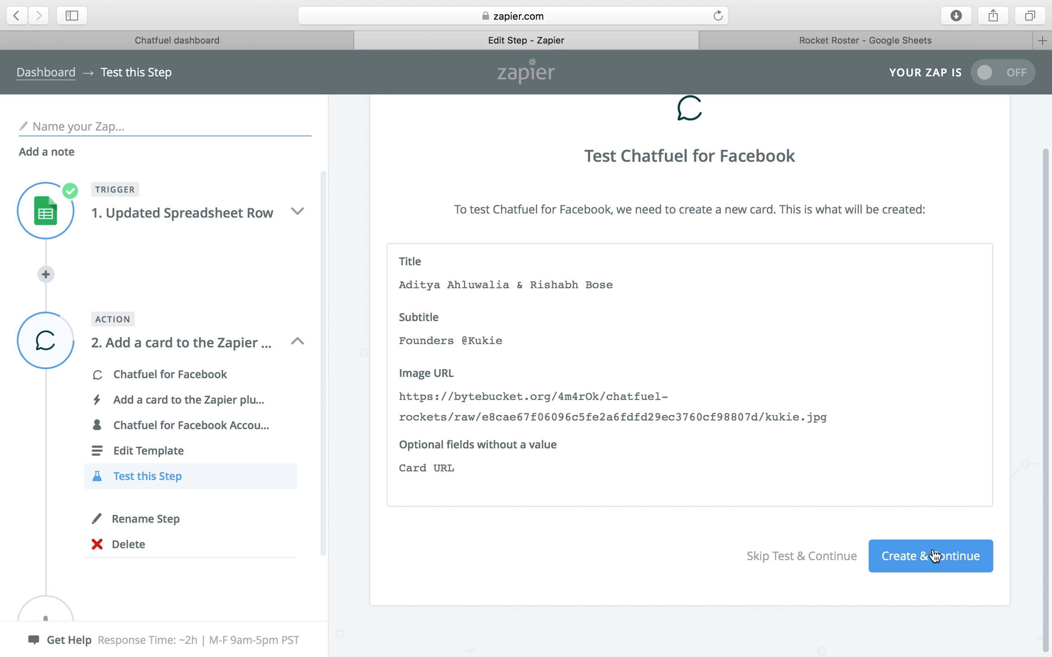
pyautogui.click(932, 556)
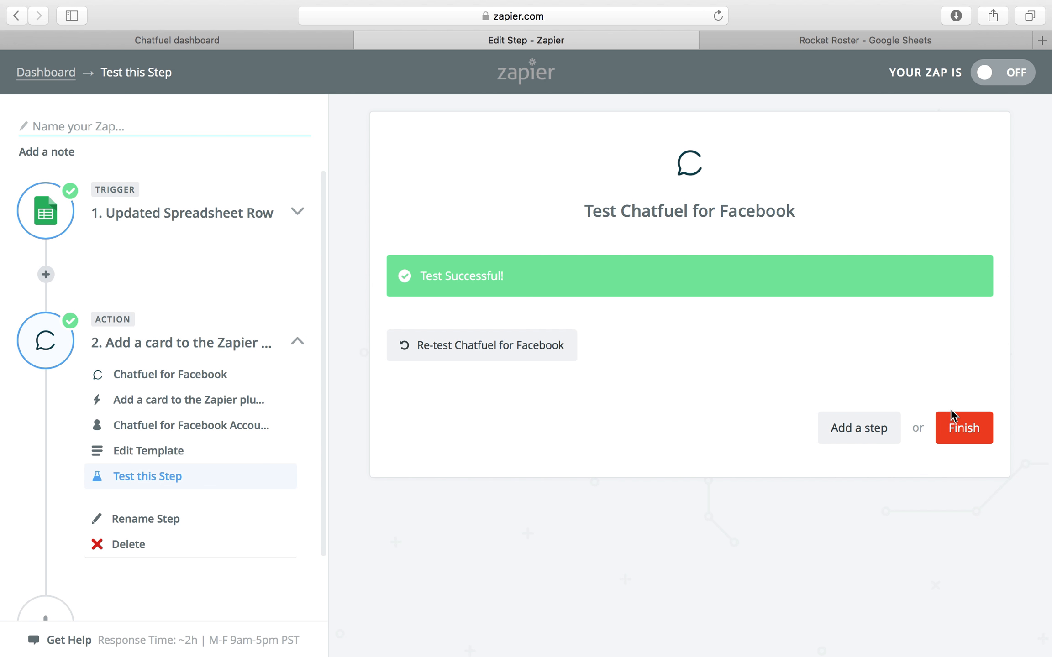
pyautogui.click(964, 429)
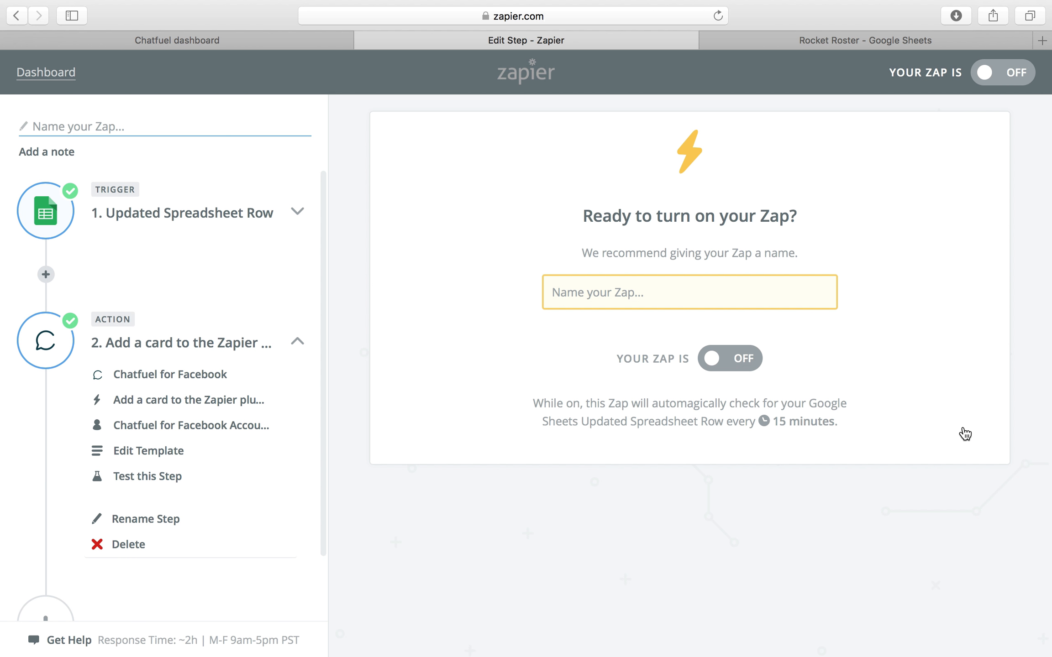
# Name the zap Rocket Roster and turn it on.
pyautogui.click(698, 303)
pyautogui.write('C')
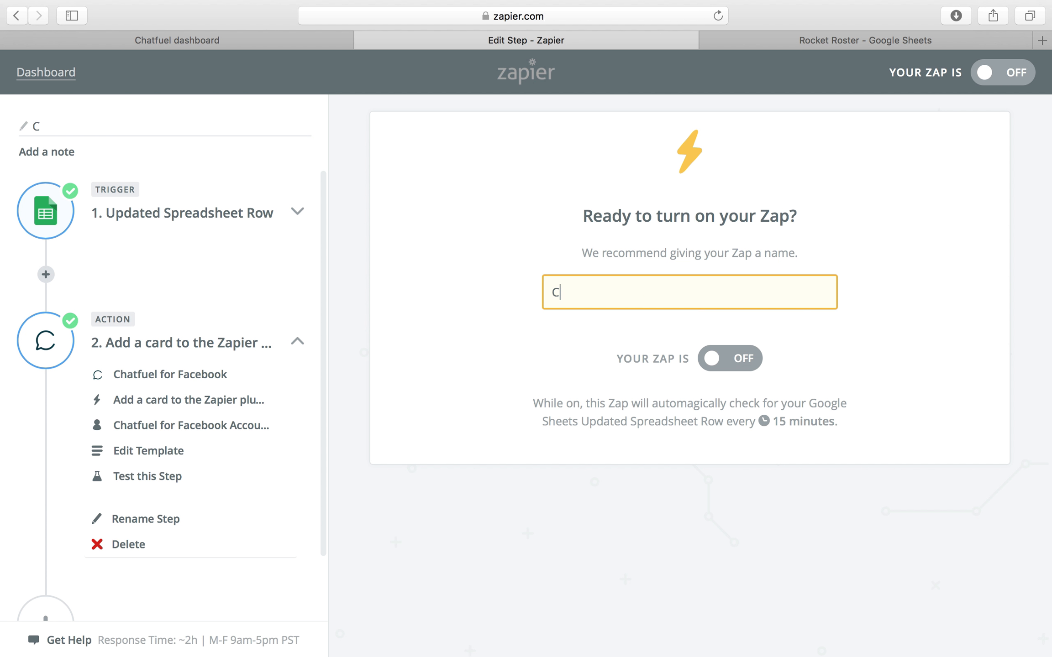
pyautogui.press('BackSpace')
pyautogui.write('Rocket Roster')
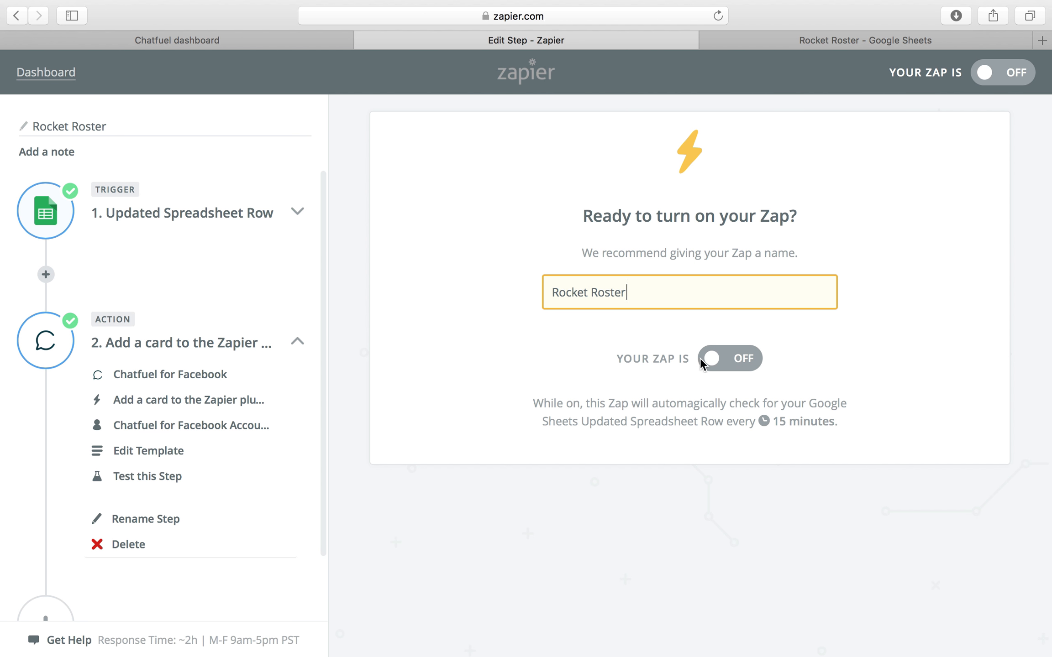
pyautogui.click(723, 359)
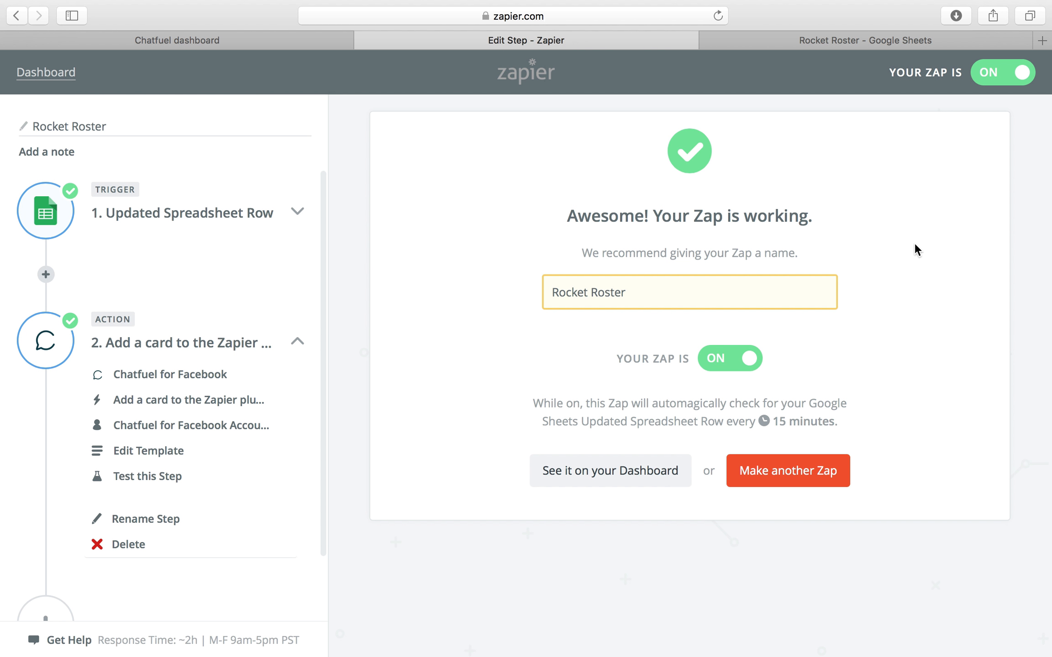
# In the Chatfuel dashboard's Menu block, add a Roster button to the Our Team card that links to the Roster block.
pyautogui.click(211, 41)
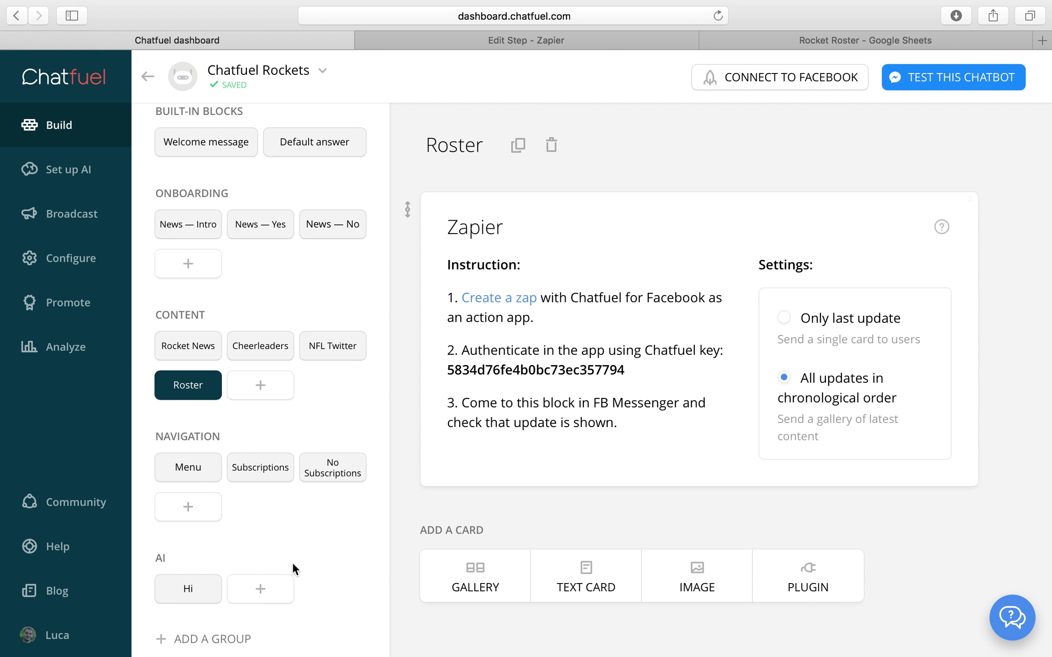
pyautogui.click(182, 468)
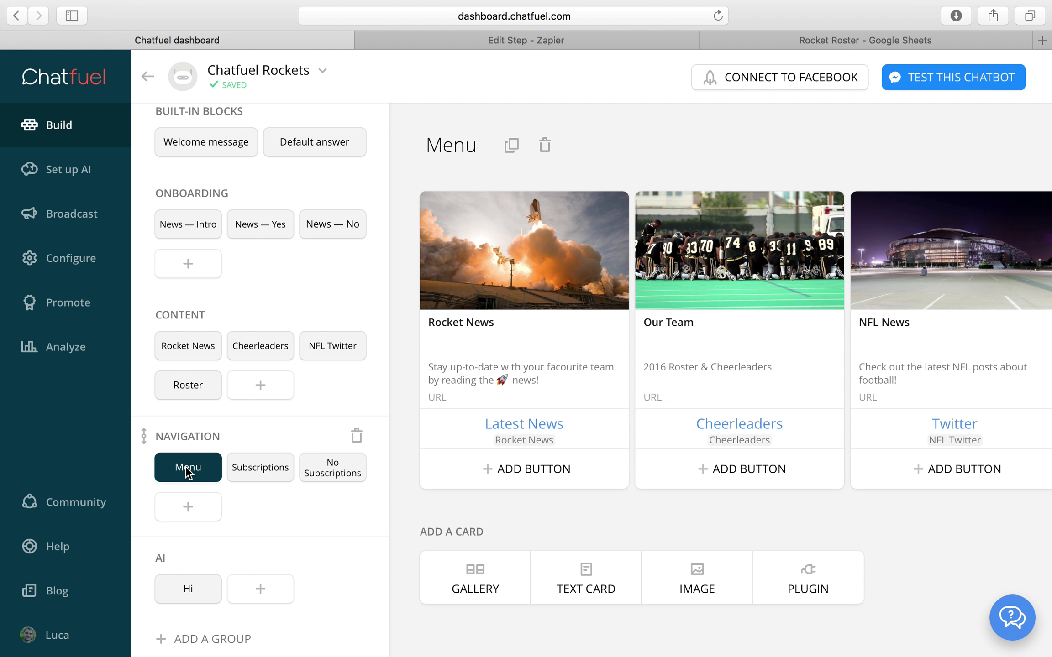
pyautogui.click(773, 487)
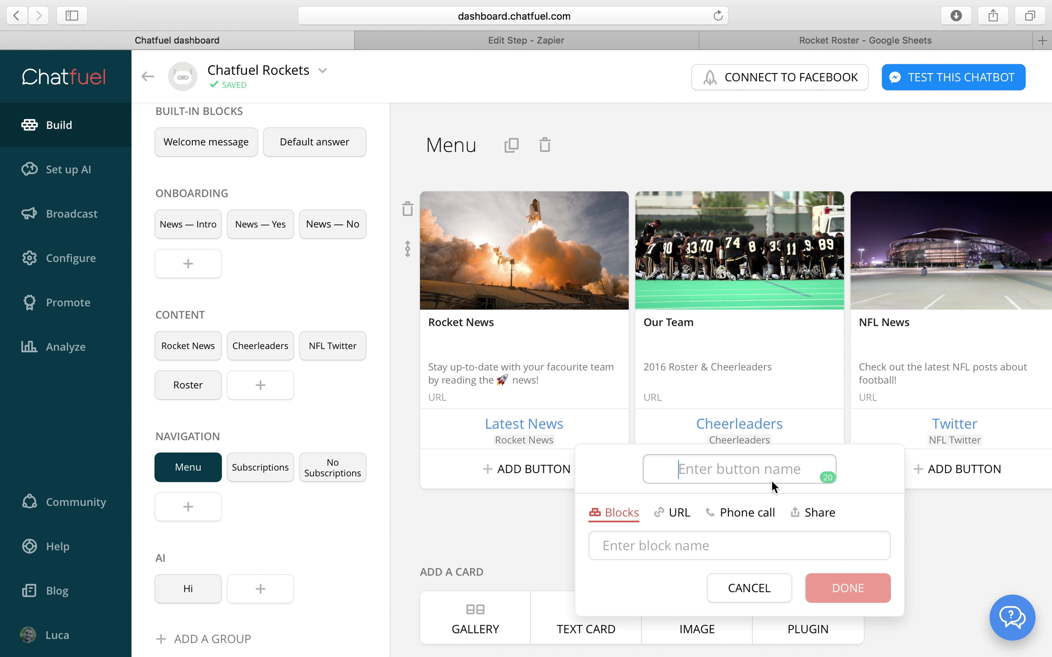
pyautogui.write('Roster')
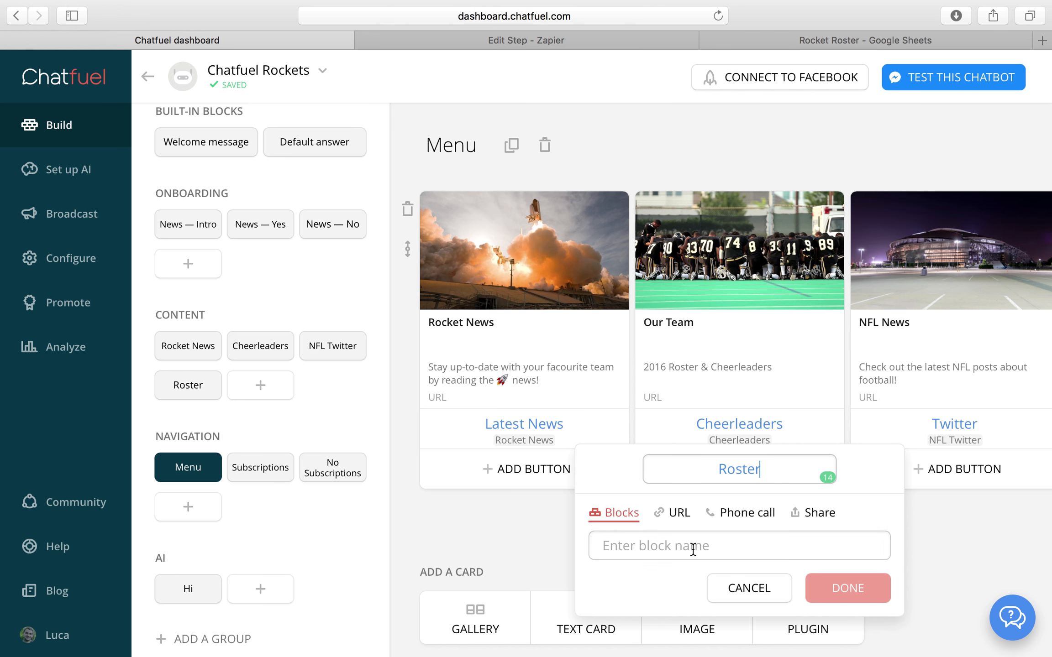
pyautogui.click(664, 551)
pyautogui.write('roster')
pyautogui.click(674, 605)
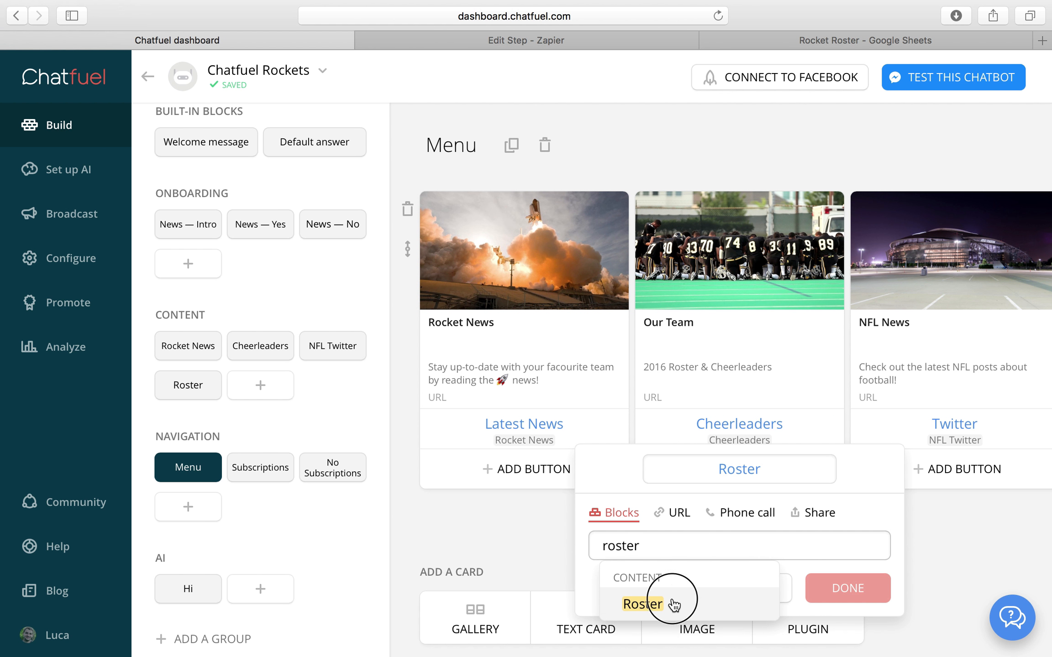
pyautogui.click(840, 594)
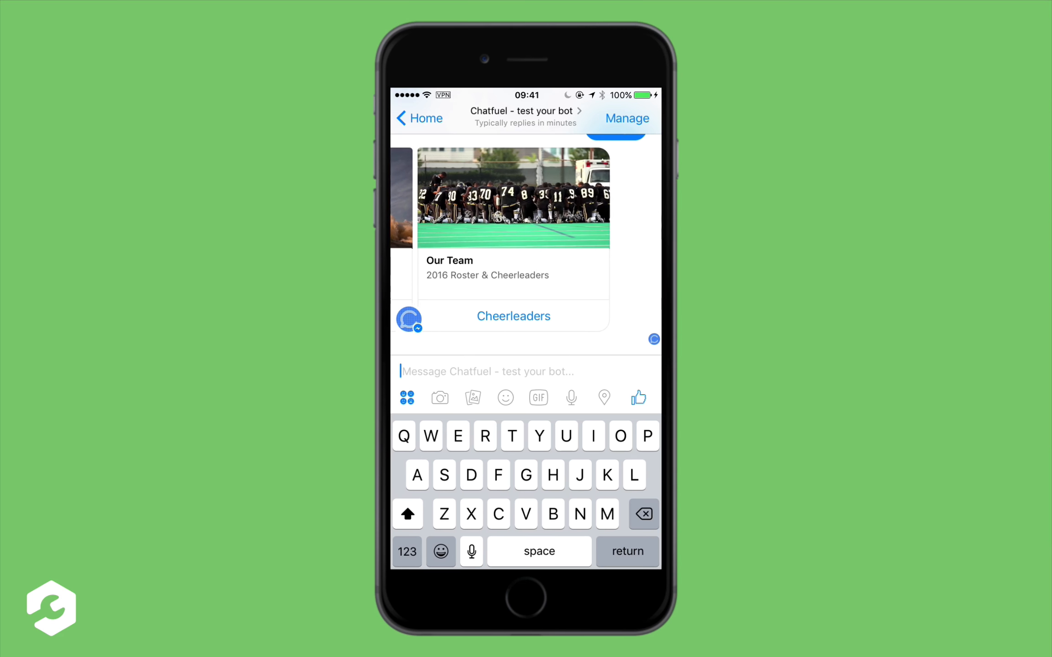
# In Messenger on the phone, send Menu to the test bot and choose Twitter on the NFL News card.
pyautogui.write('Menu')
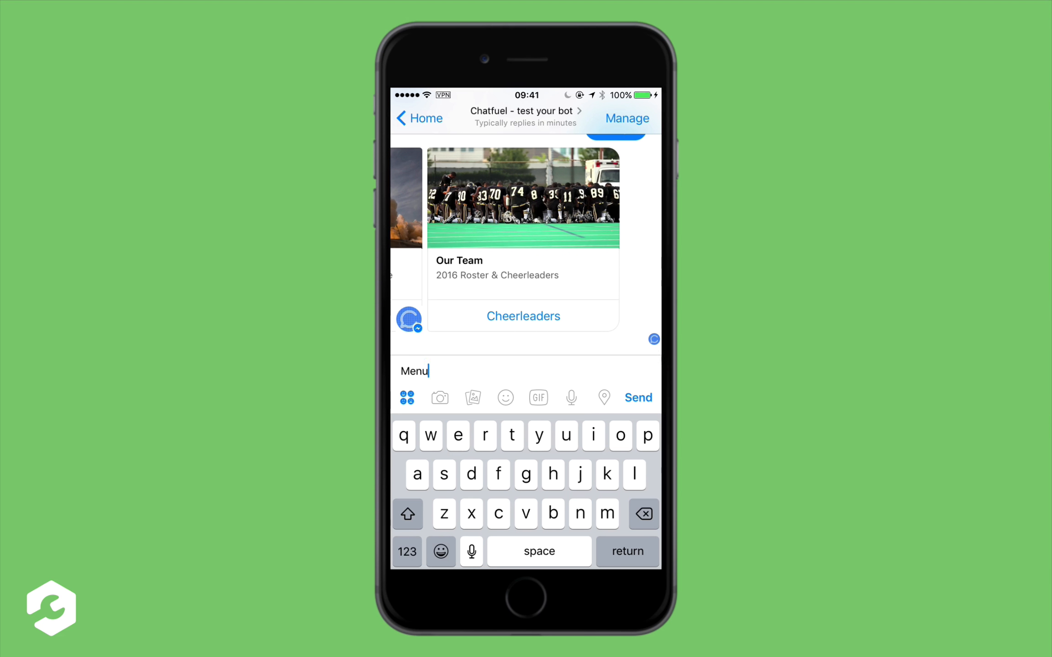
pyautogui.click(639, 398)
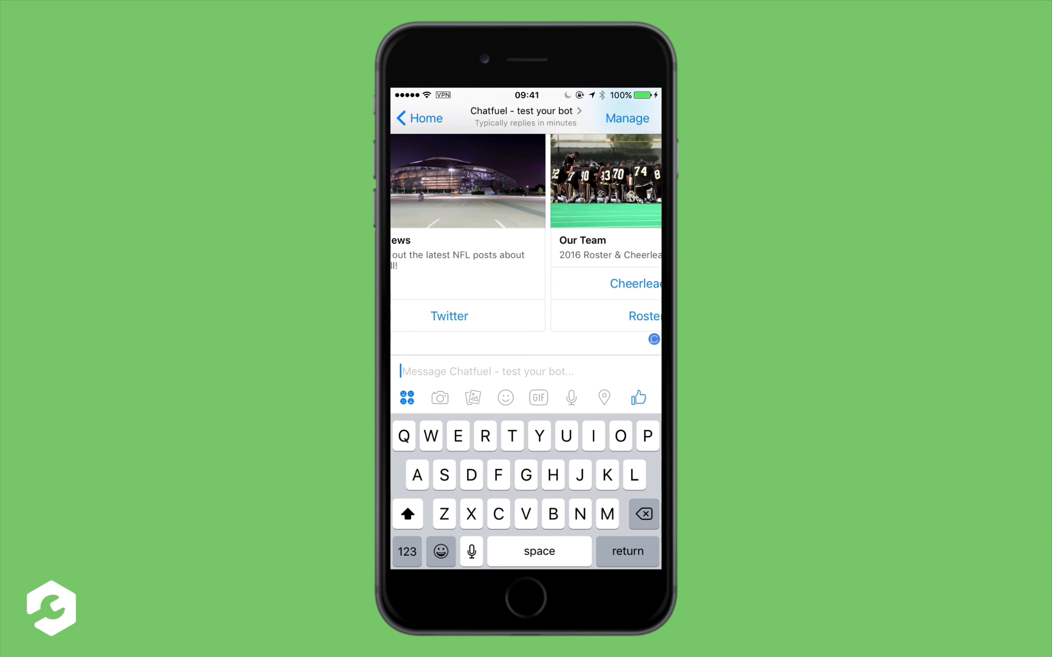
pyautogui.click(523, 316)
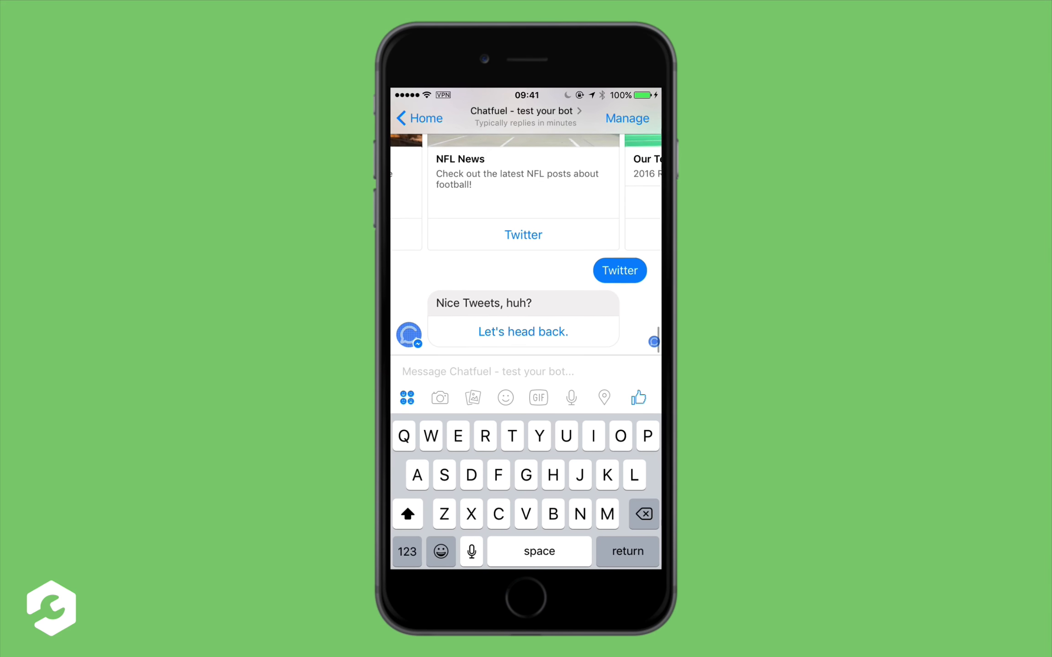
# Choose Roster on the Our Team card and review the bot's reply before returning to the conversation list.
pyautogui.scroll(1, 525, 244)
pyautogui.hscroll(4, 524, 224)
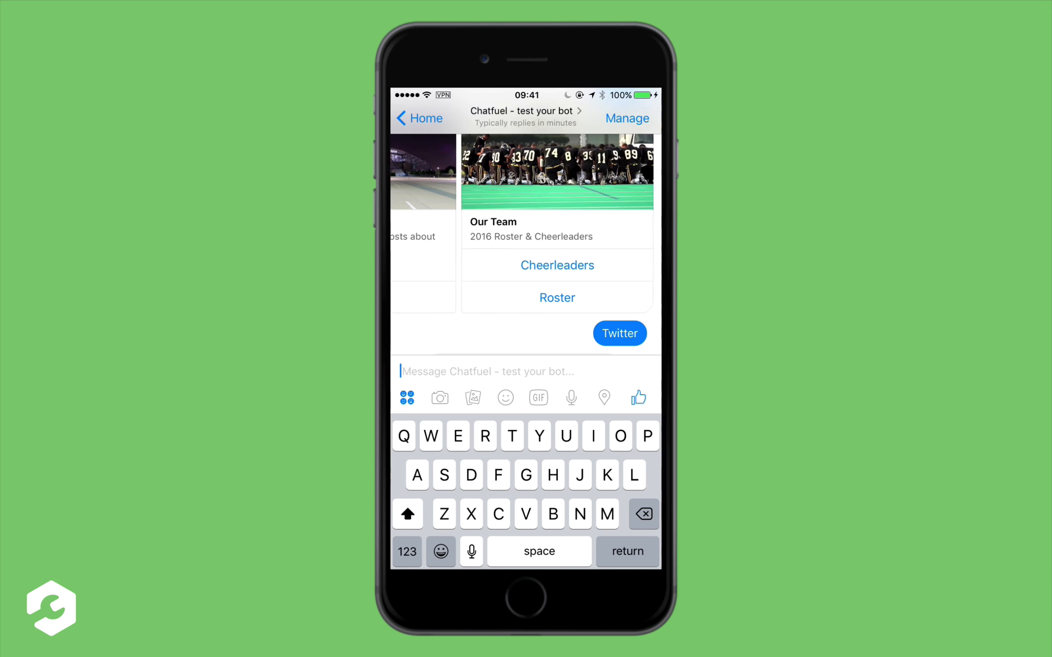
pyautogui.click(523, 298)
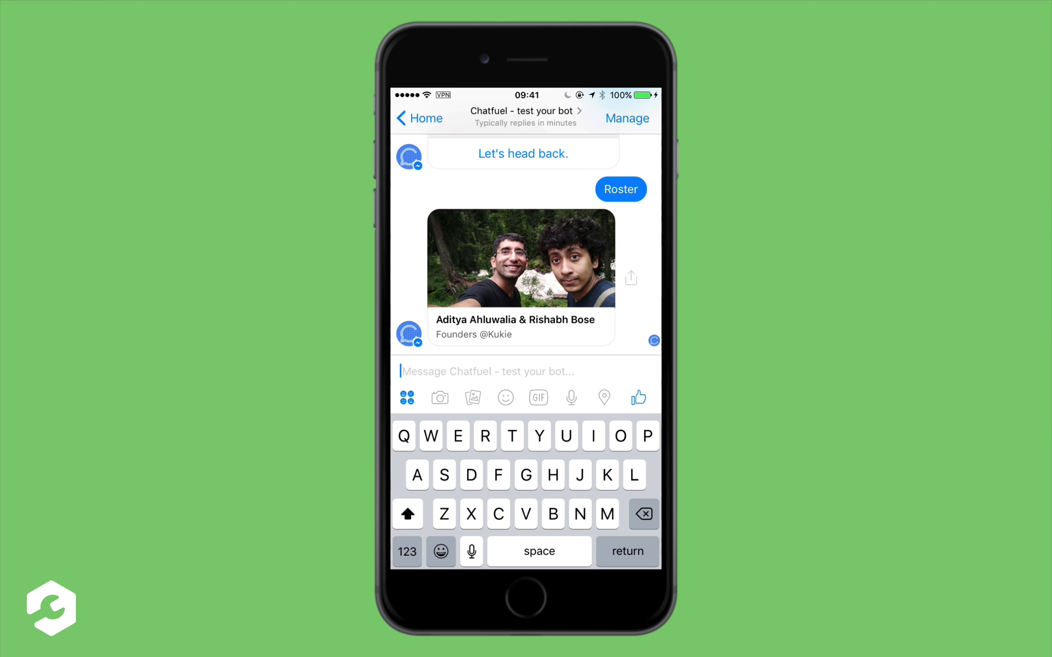
pyautogui.scroll(2, 526, 245)
pyautogui.scroll(-2, 526, 244)
pyautogui.click(420, 118)
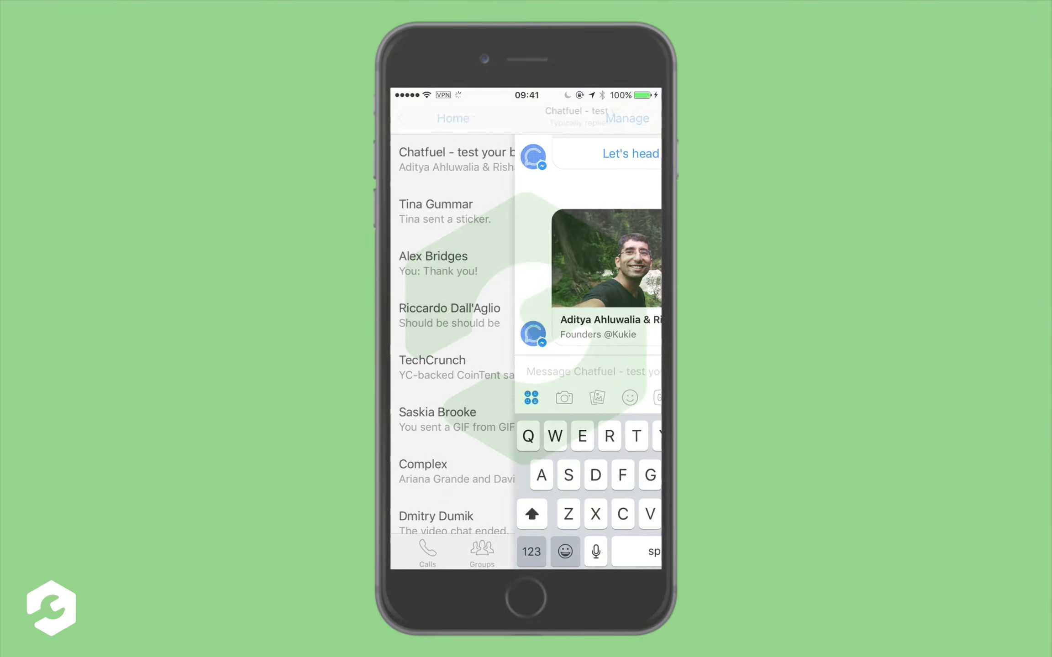